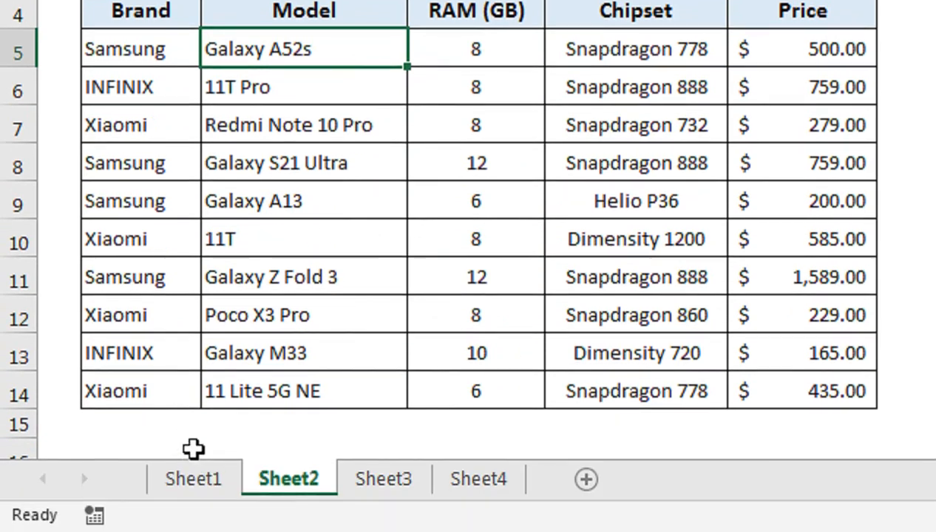
# Compare the January data table on Sheet1 with the February data table on Sheet2
pyautogui.click(199, 475)
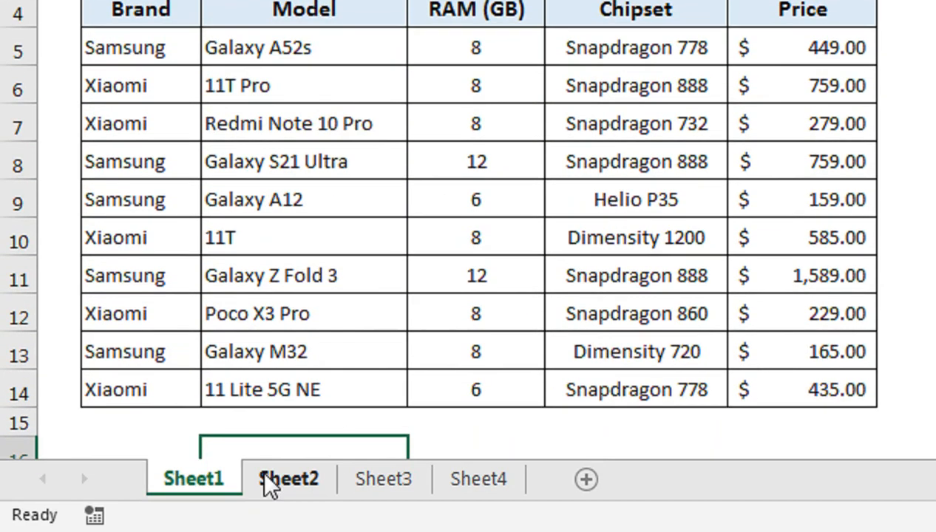
pyautogui.click(271, 484)
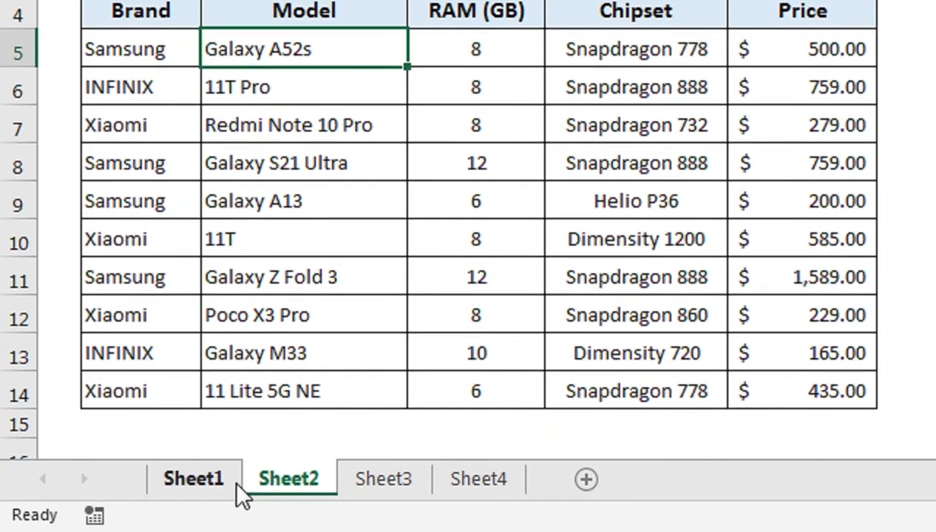
pyautogui.click(205, 484)
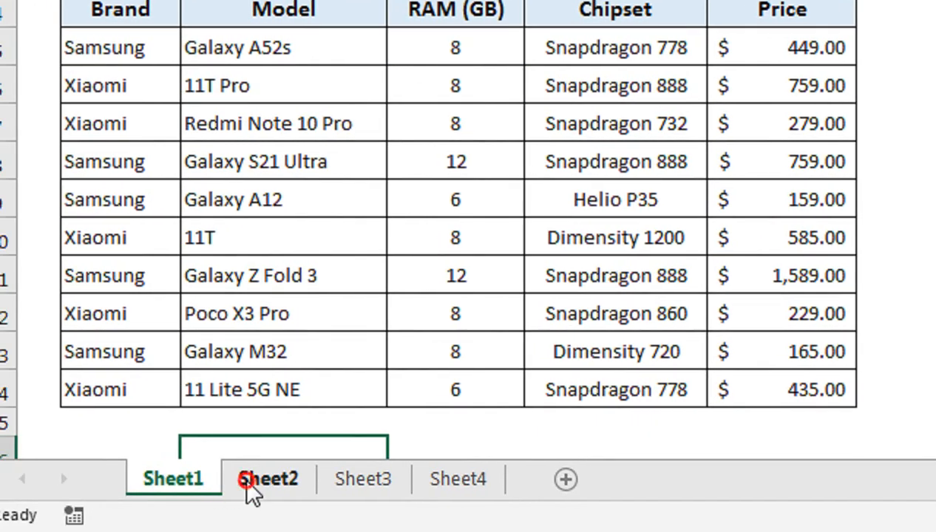
pyautogui.click(225, 525)
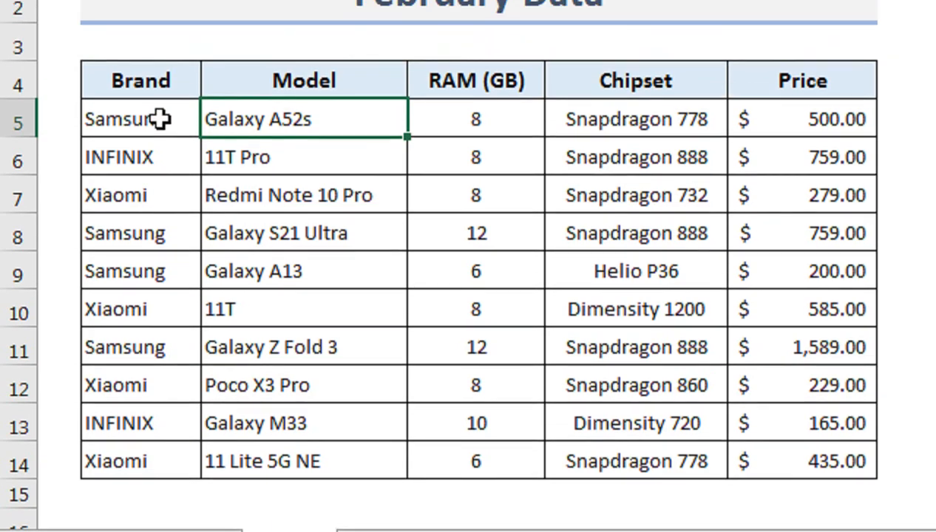
# Create a new formula-based conditional formatting rule for the February data range B5:F14 on Sheet2
pyautogui.moveTo(138, 44); pyautogui.dragTo(577, 111)
pyautogui.moveTo(151, 133); pyautogui.dragTo(759, 472)
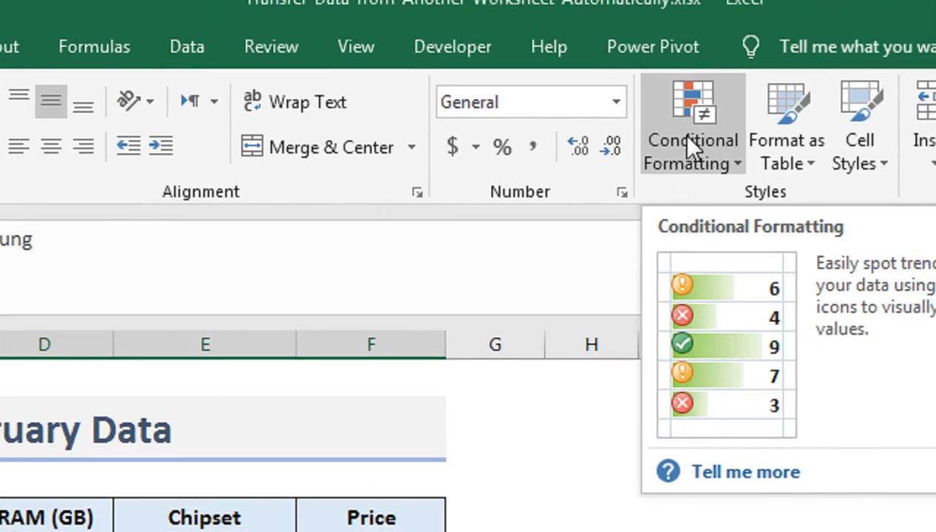
pyautogui.click(684, 164)
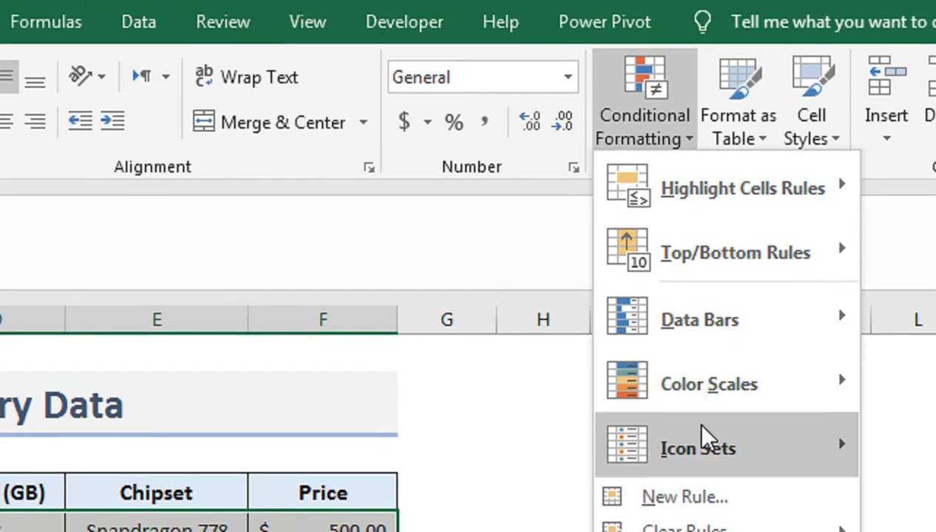
pyautogui.click(684, 410)
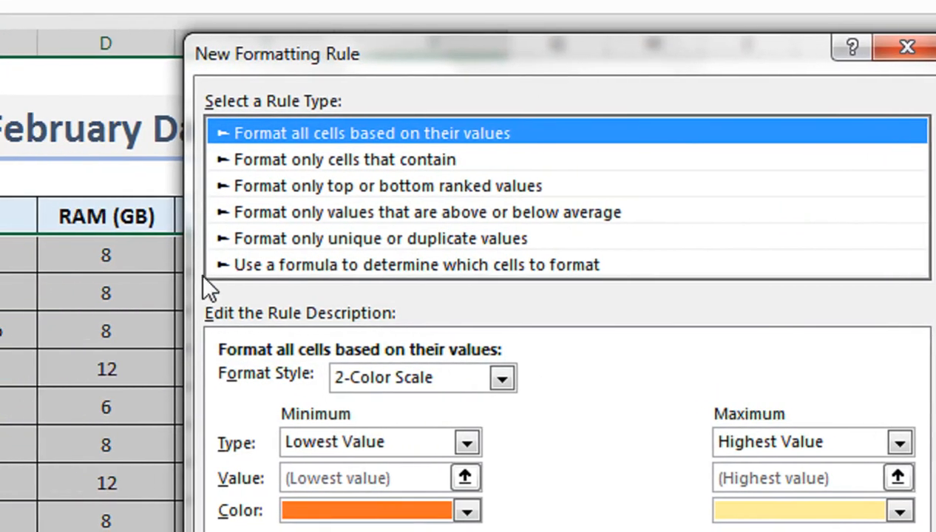
pyautogui.click(275, 266)
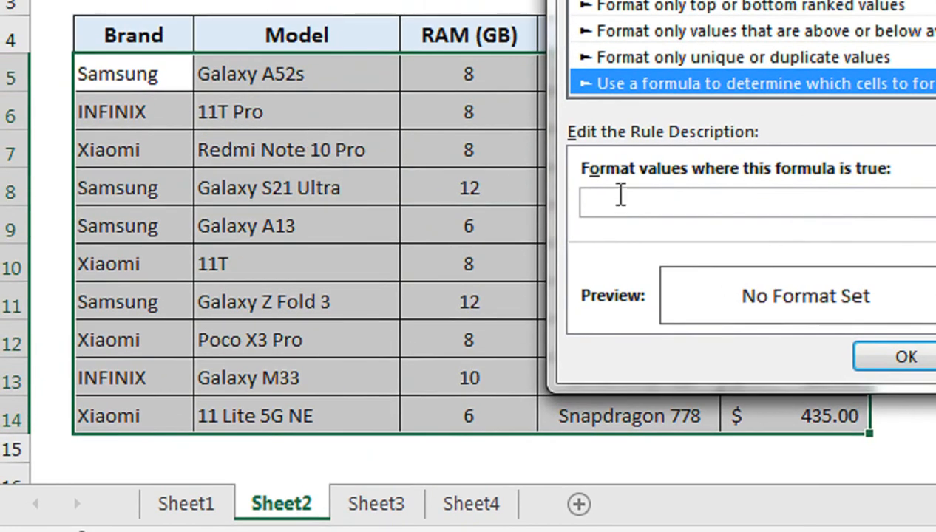
# Begin the rule's formula with a fully relative reference to B5 and the not-equal operator, giving =B5<>
pyautogui.click(594, 171)
pyautogui.write('=')
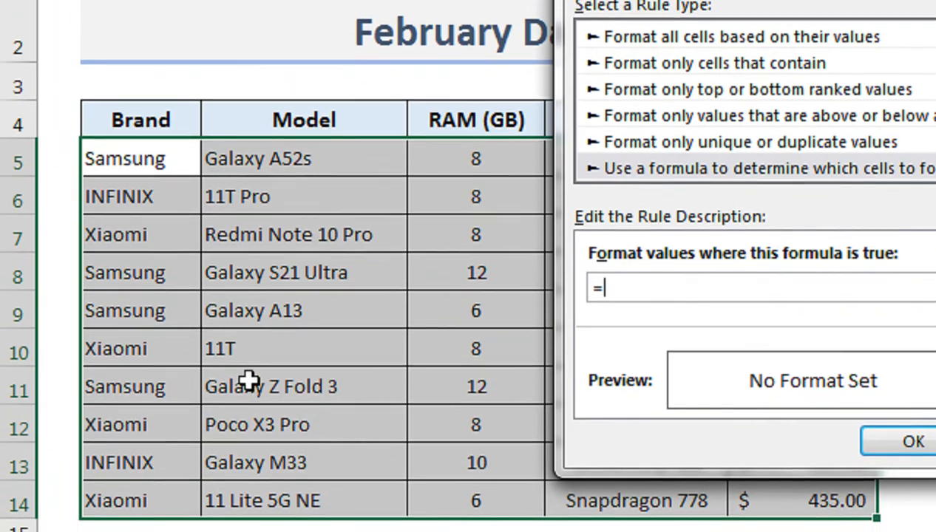
pyautogui.click(169, 163)
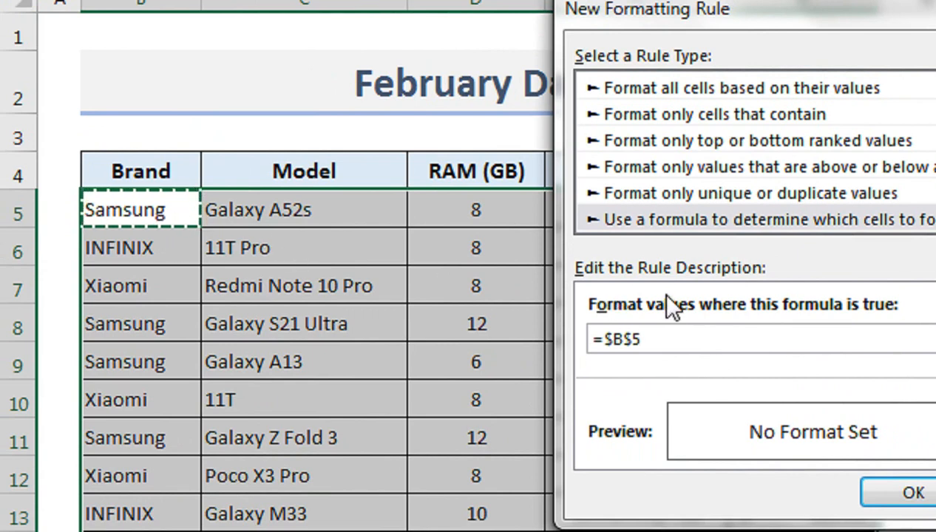
pyautogui.press('F4')
pyautogui.press('F4')
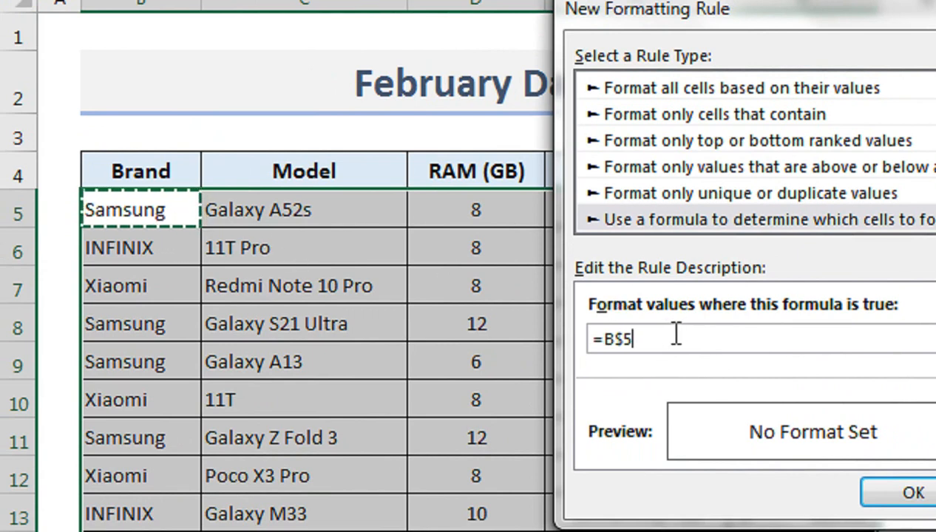
pyautogui.press('F4')
pyautogui.write('<')
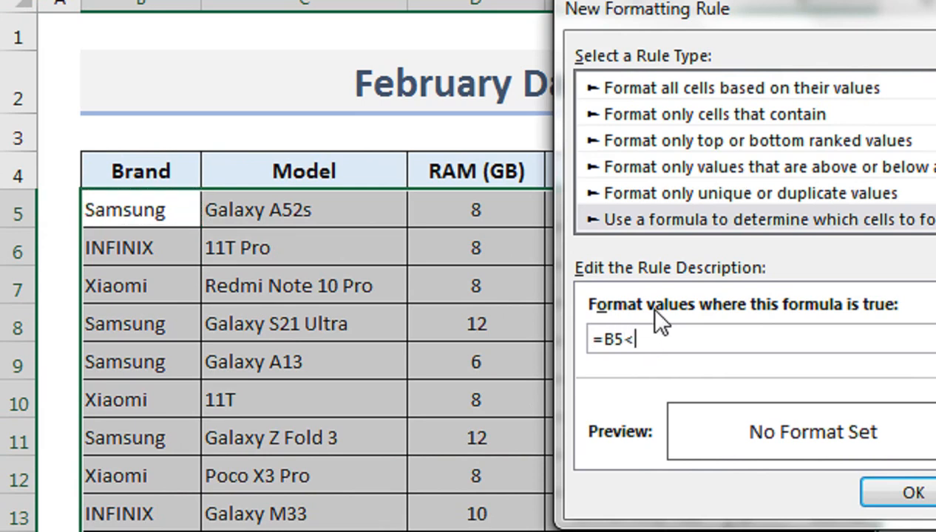
pyautogui.write('>')
pyautogui.click(629, 340)
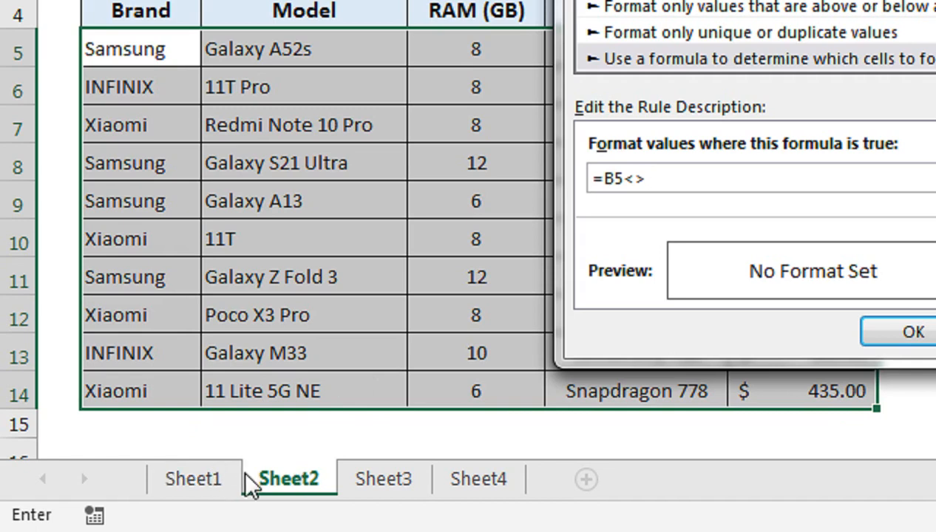
# Complete the rule's formula as =B5<>Sheet1!B5, using a relative reference to the January sheet's first Brand cell
pyautogui.click(222, 479)
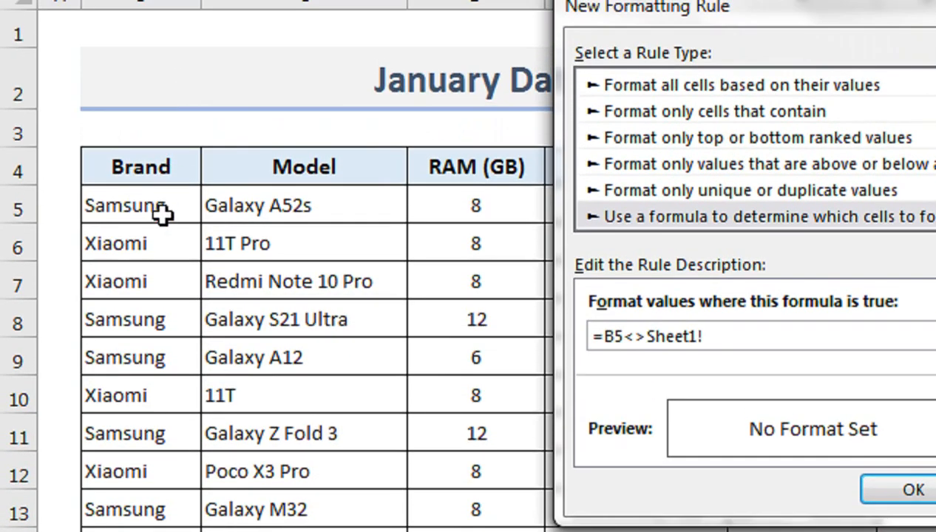
pyautogui.click(162, 211)
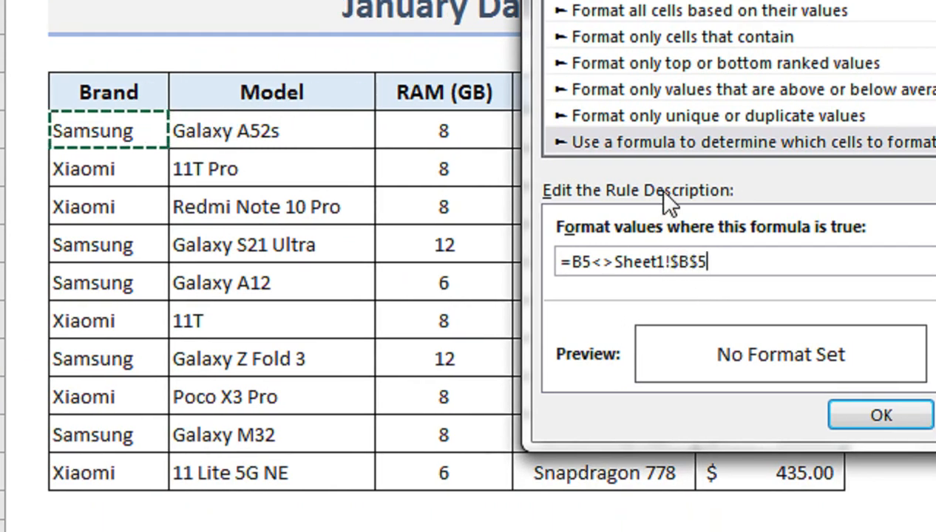
pyautogui.press('F4')
pyautogui.press('F4')
pyautogui.press('F4')
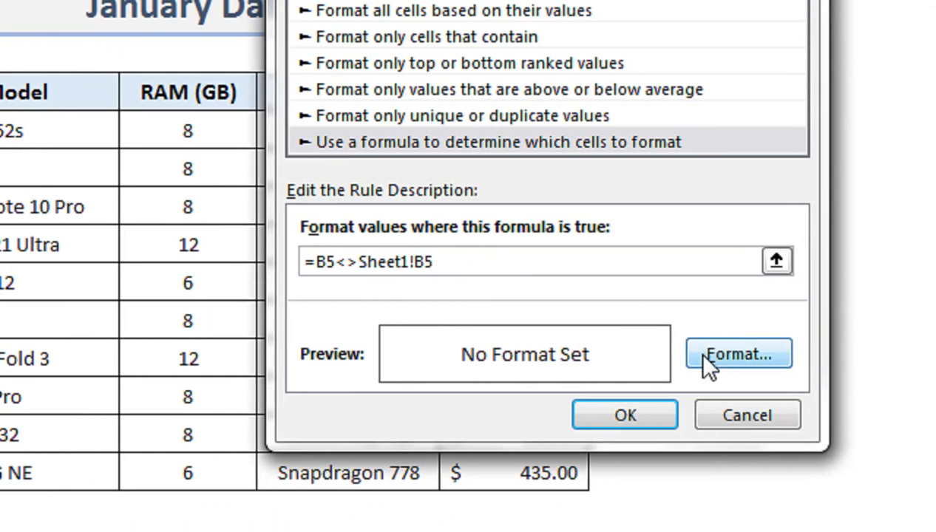
# Give the rule a red fill with bold white font and apply it to the February data
pyautogui.click(705, 354)
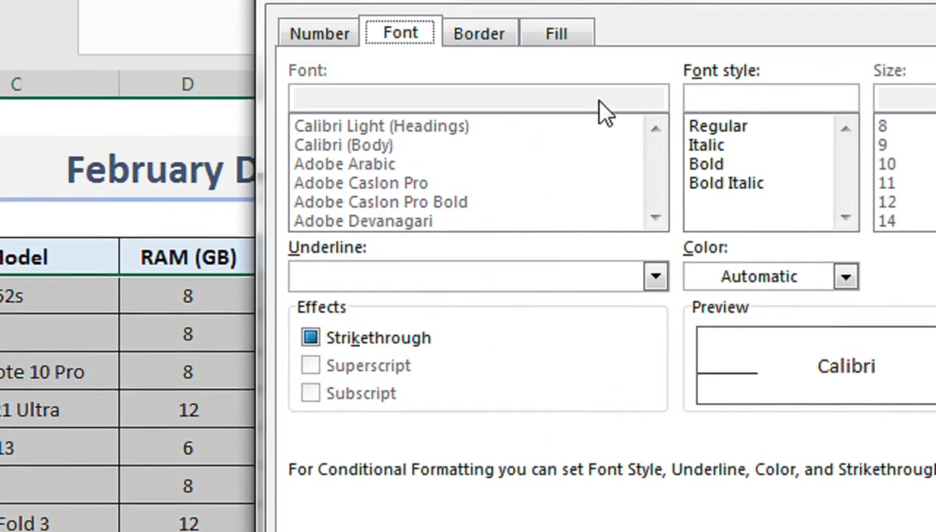
pyautogui.click(562, 34)
pyautogui.click(343, 394)
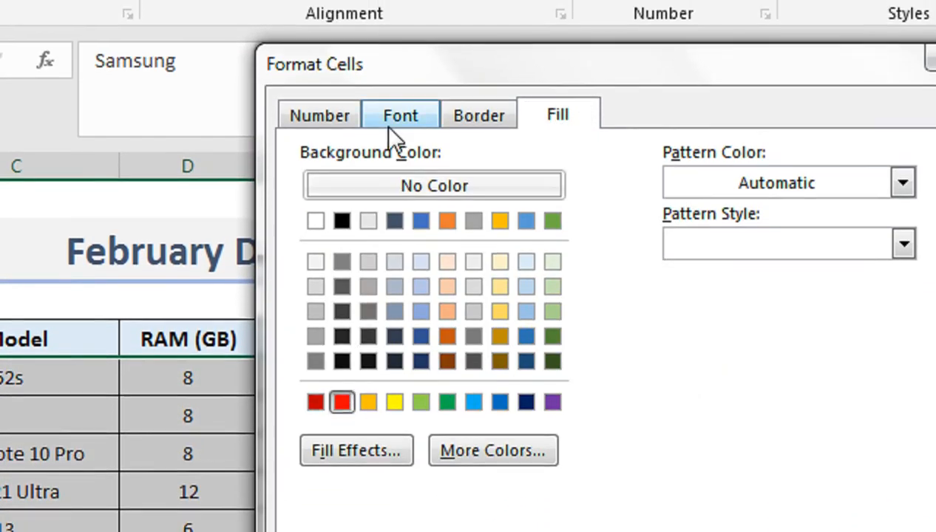
pyautogui.click(389, 122)
pyautogui.click(685, 243)
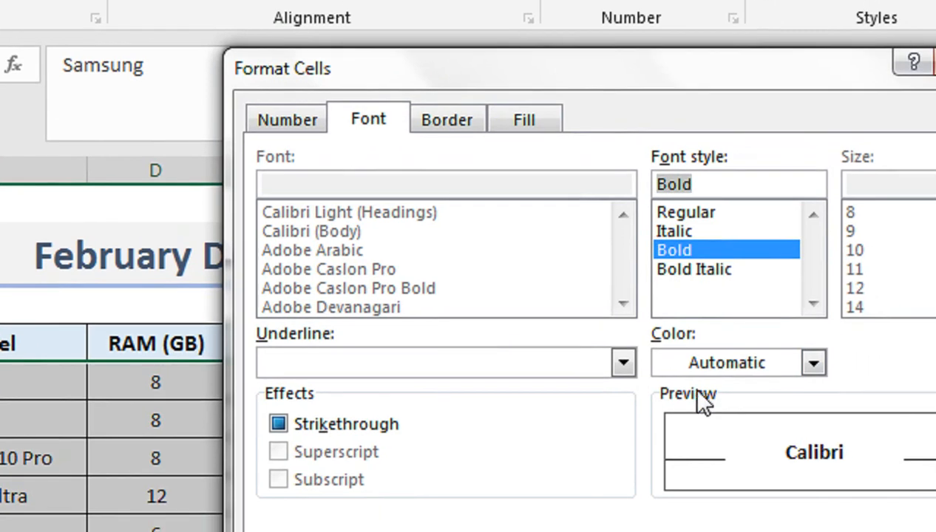
pyautogui.click(739, 383)
pyautogui.click(665, 458)
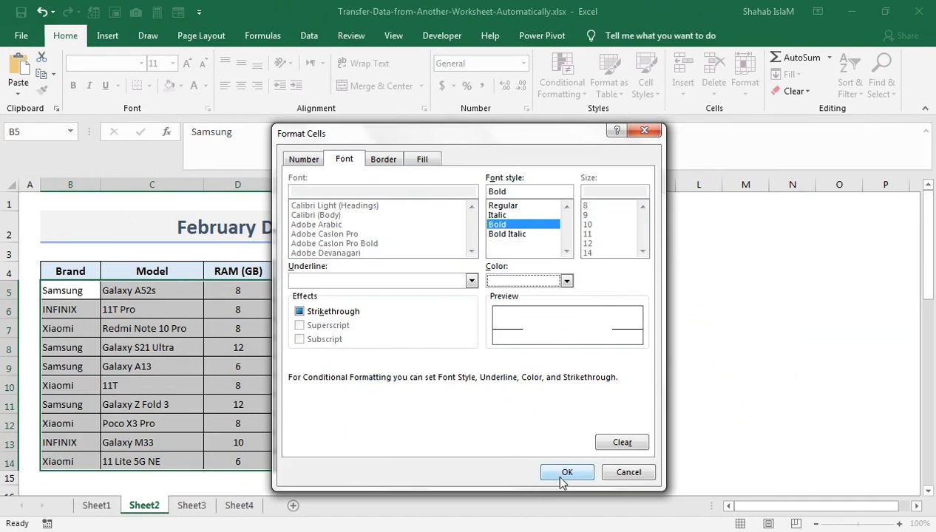
pyautogui.click(563, 473)
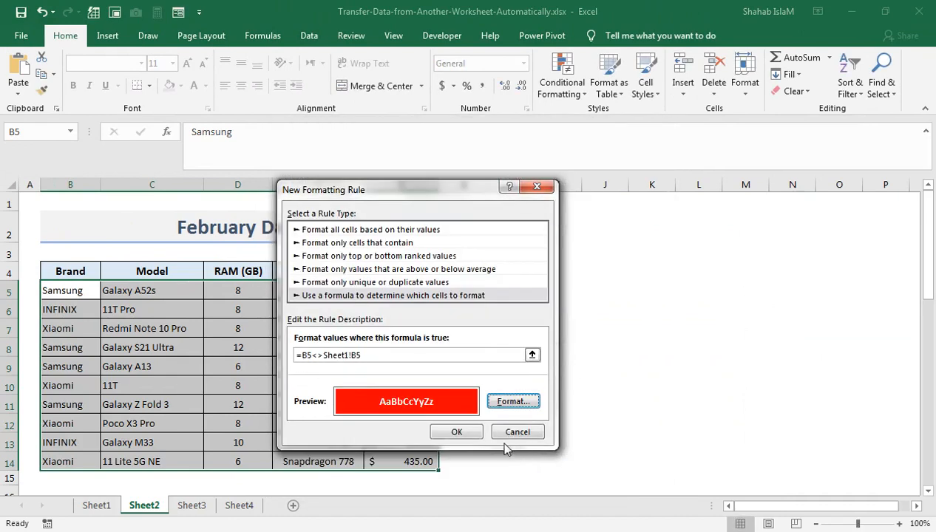
pyautogui.click(457, 433)
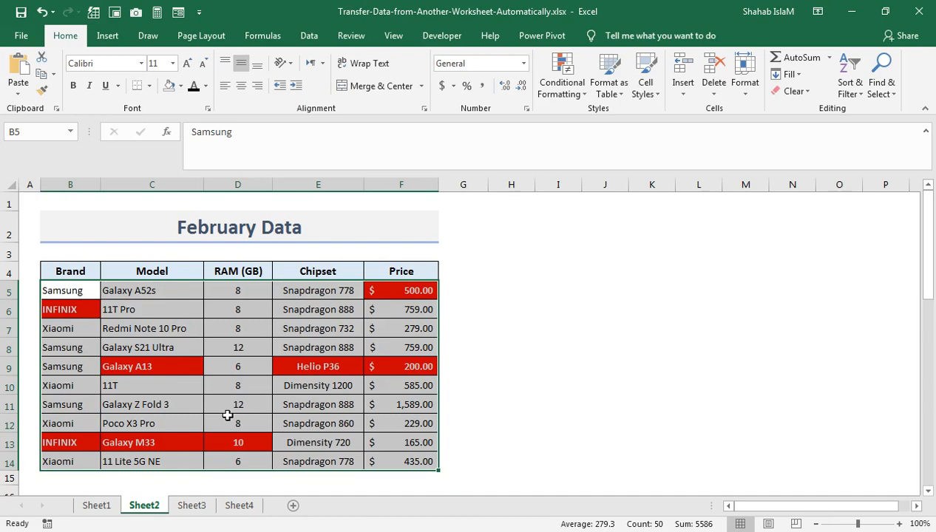
# Deselect the range and compare the highlighted cells on Sheet2 with the matching January entries on Sheet1
pyautogui.hotkey('ctrl', 'q')
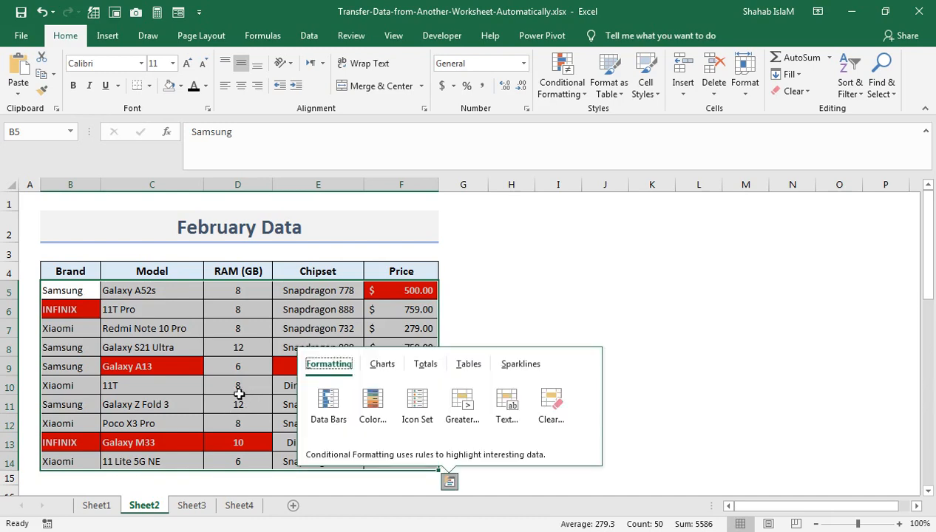
pyautogui.click(198, 334)
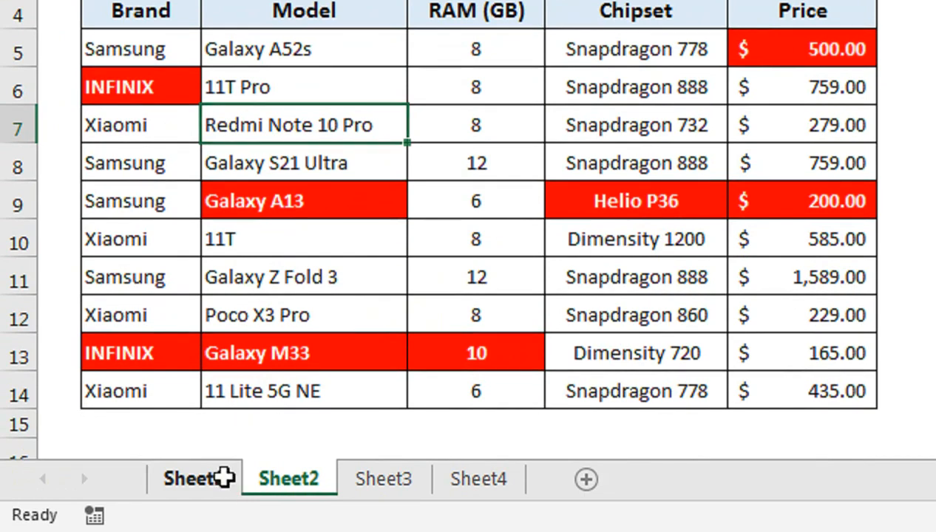
pyautogui.click(218, 476)
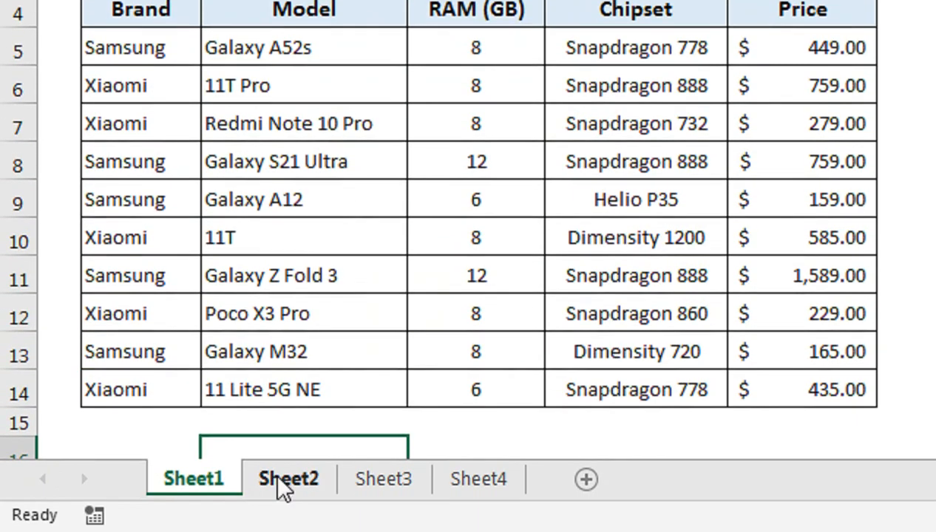
pyautogui.click(288, 519)
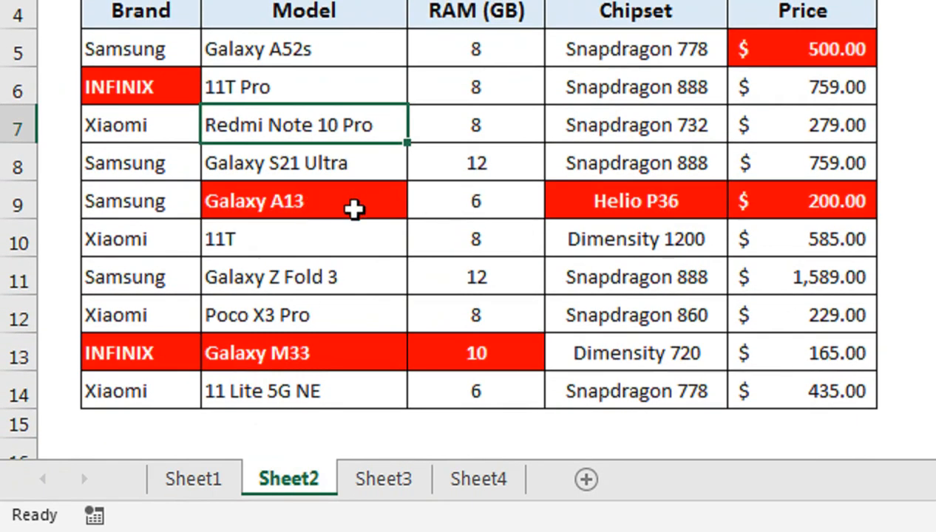
pyautogui.click(238, 485)
pyautogui.click(316, 206)
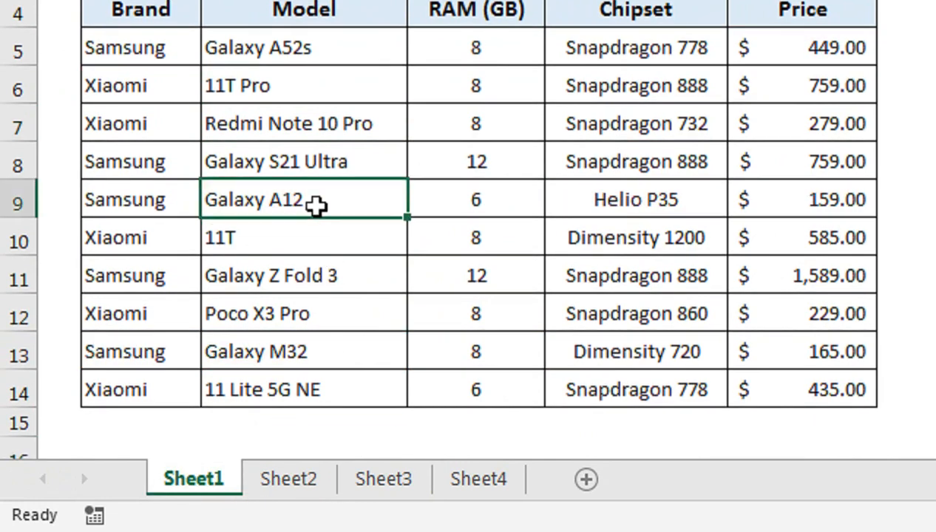
pyautogui.click(331, 485)
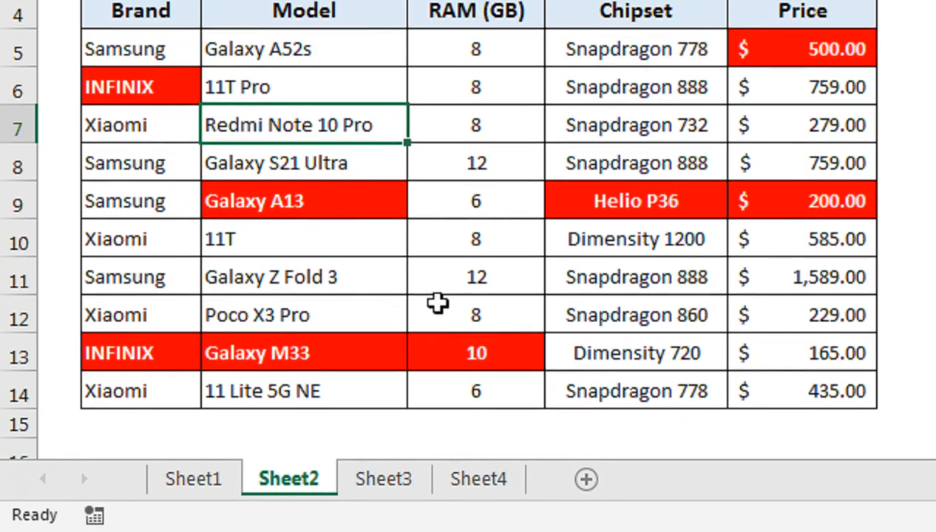
# In cell A1 of Sheet3, begin an IF formula with the logical test Sheet1!B5<>Sheet2!B5
pyautogui.click(405, 479)
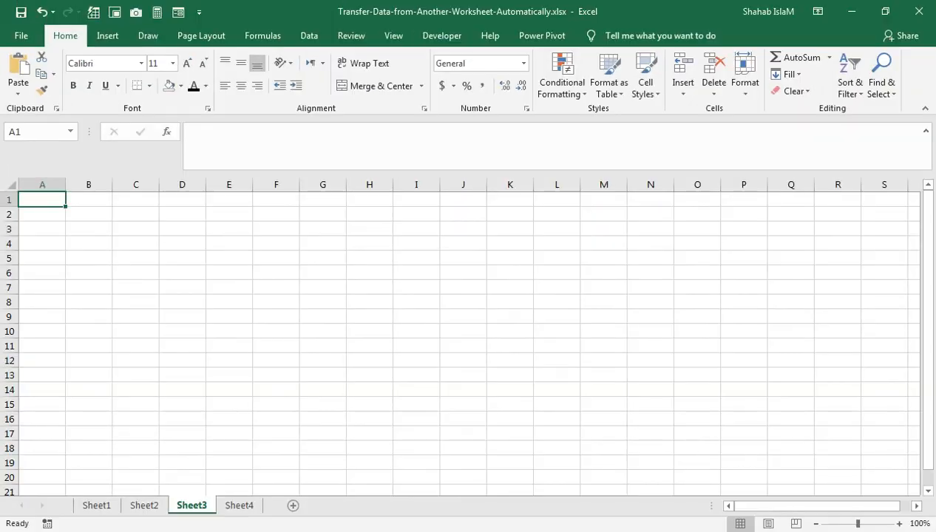
pyautogui.moveTo(858, 523); pyautogui.dragTo(874, 524)
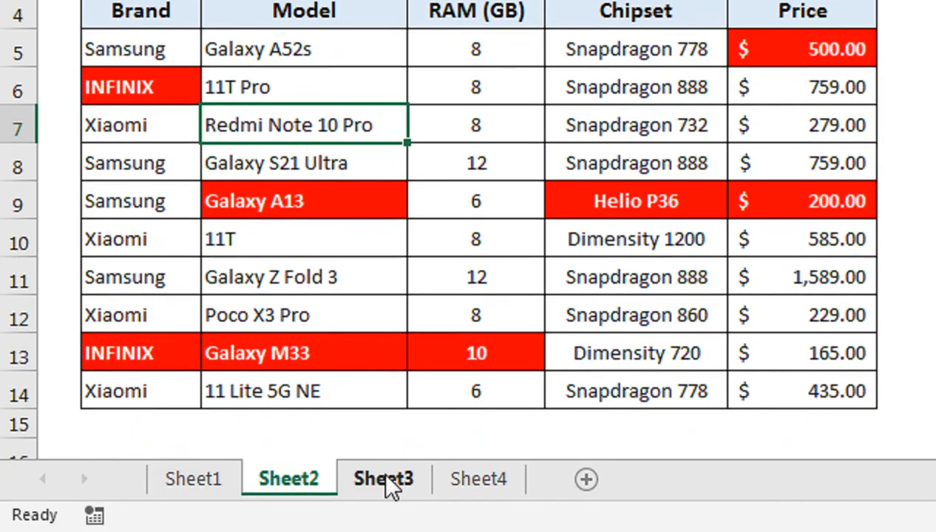
pyautogui.click(385, 480)
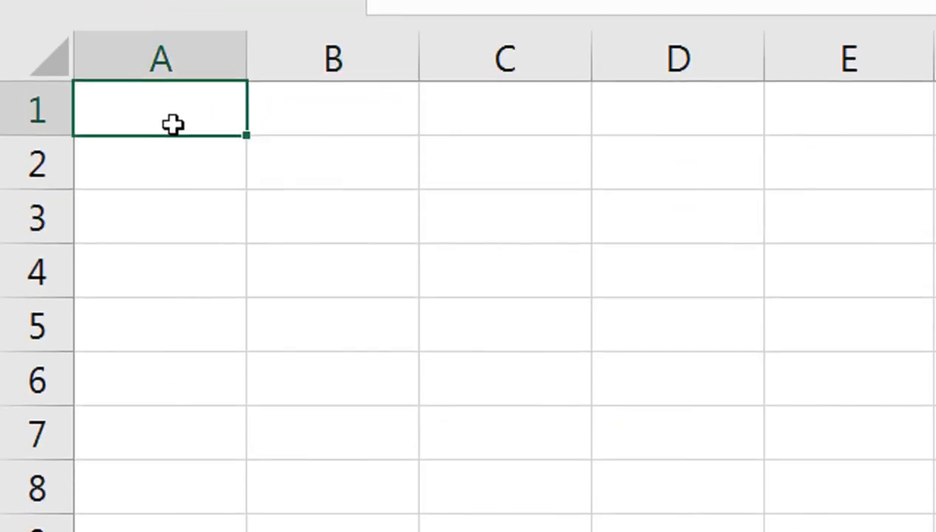
pyautogui.doubleClick(172, 133)
pyautogui.write('=if')
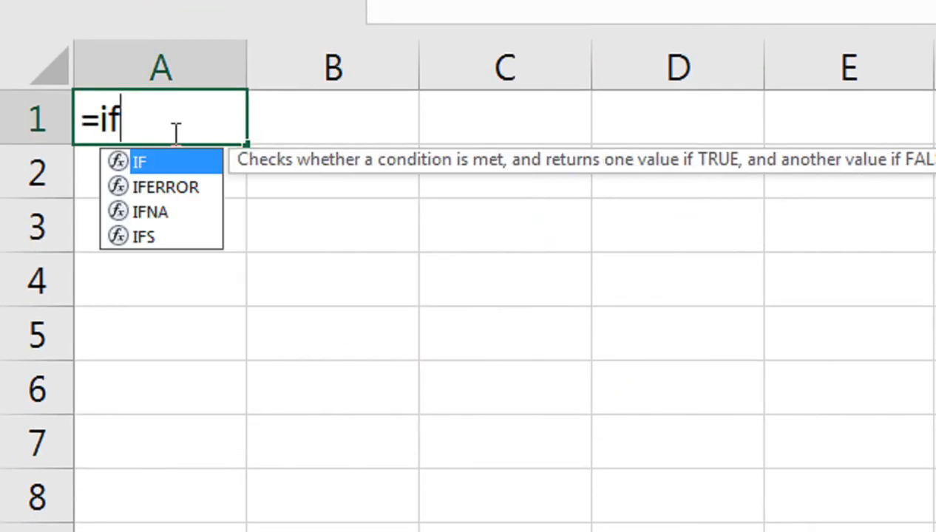
pyautogui.press('Tab')
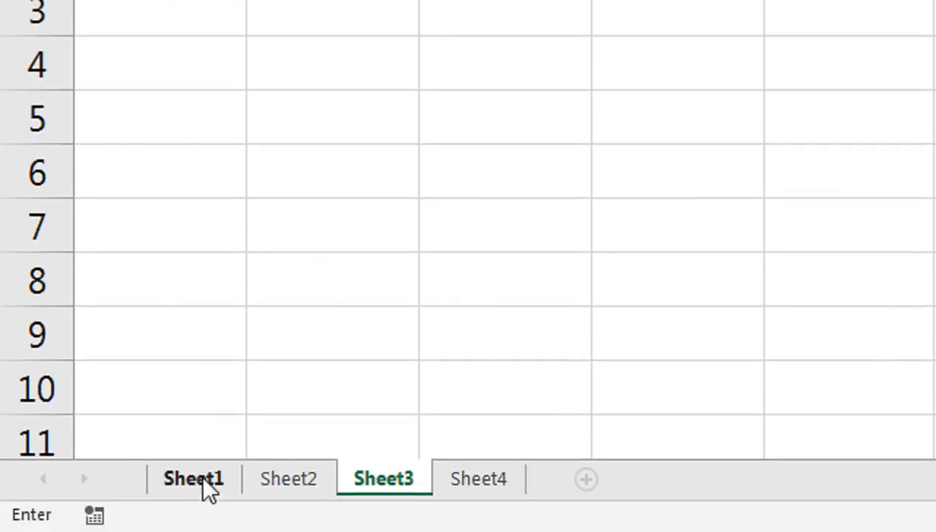
pyautogui.click(207, 488)
pyautogui.click(157, 184)
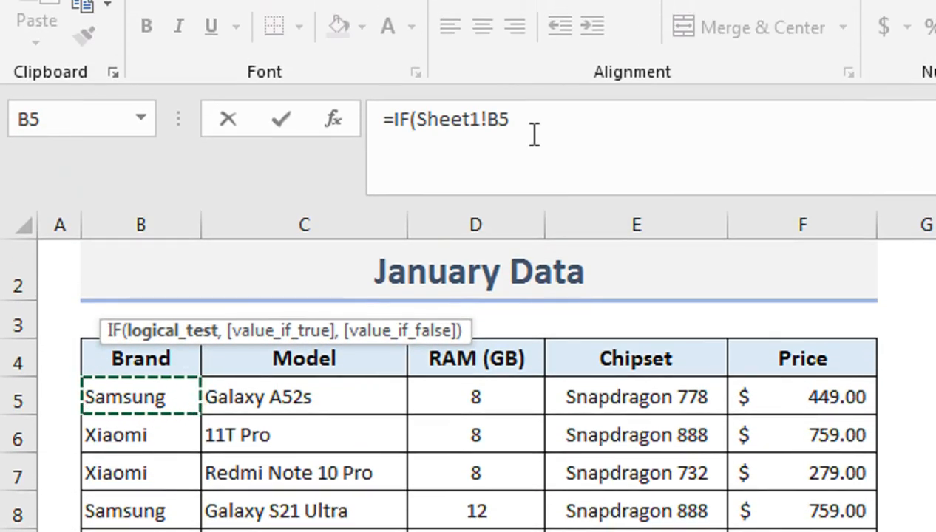
pyautogui.write('<>')
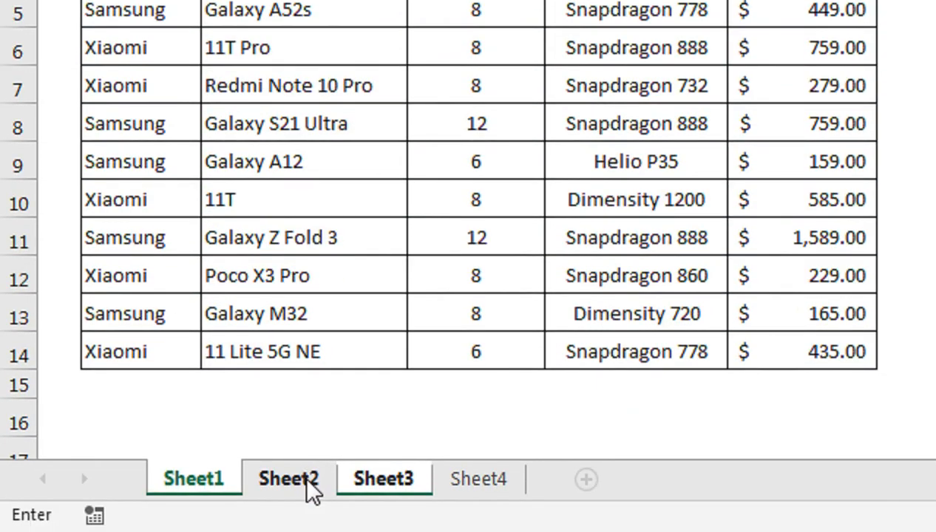
pyautogui.click(309, 485)
pyautogui.click(182, 132)
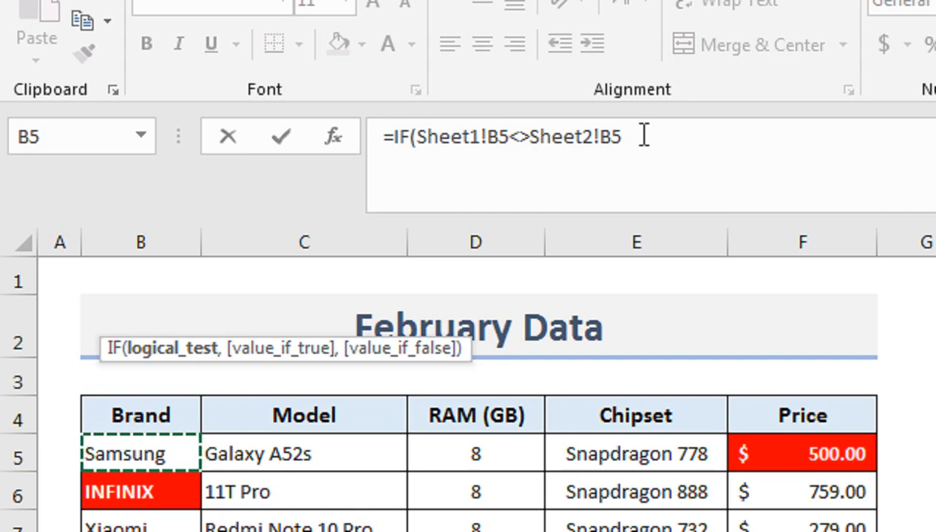
pyautogui.write(',')
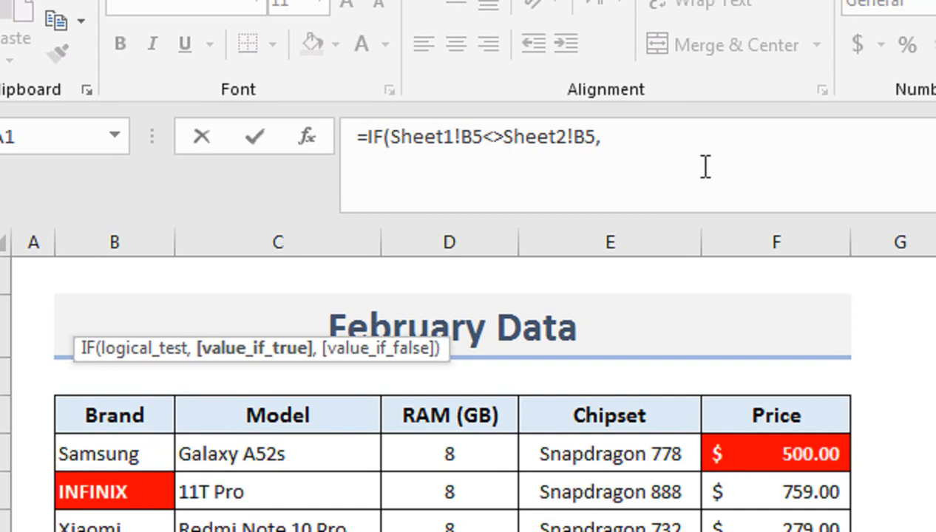
# Begin the value-if-true argument with the text "Sheet1:" joined to cell B5 of the January sheet, giving "Sheet1:"&Sheet1!B5
pyautogui.write('"')
pyautogui.click(703, 132)
pyautogui.write('SHeet')
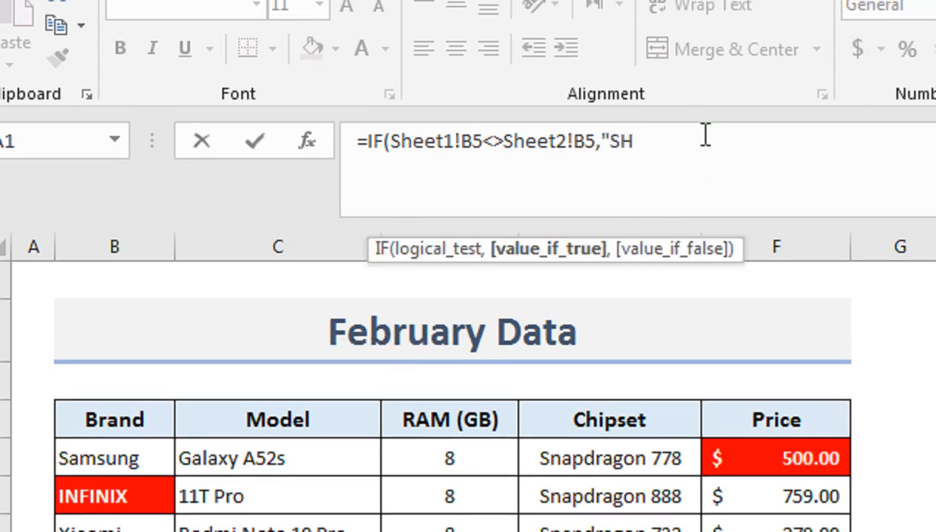
pyautogui.press('BackSpace')
pyautogui.press('BackSpace')
pyautogui.press('BackSpace')
pyautogui.write('heet1:"&')
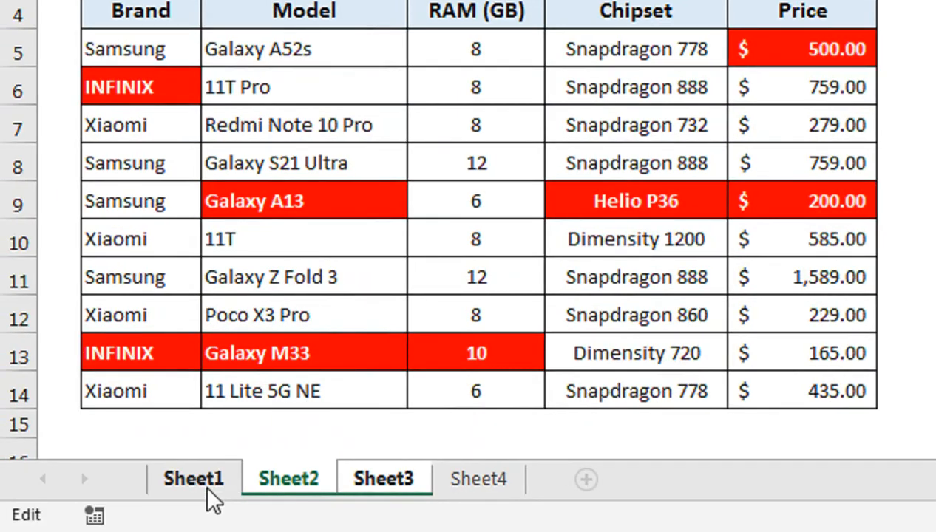
pyautogui.click(209, 495)
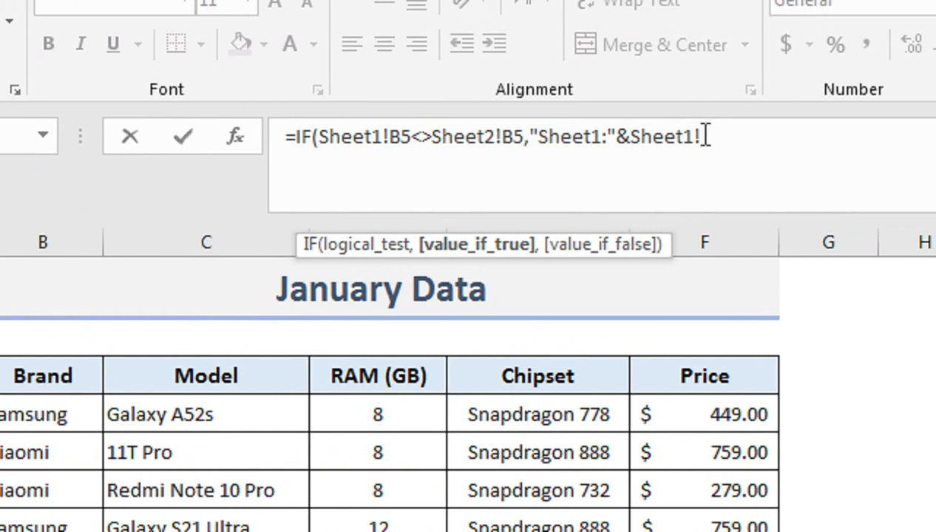
pyautogui.click(71, 409)
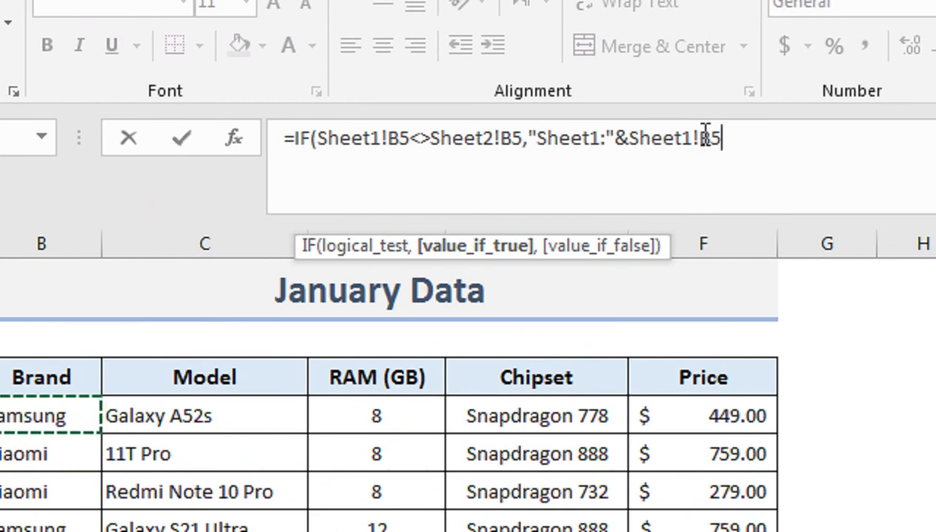
# Extend the value-if-true argument with &" vs Sheet2:"&Sheet2!B5, referencing the February sheet's first Brand cell
pyautogui.write('&')
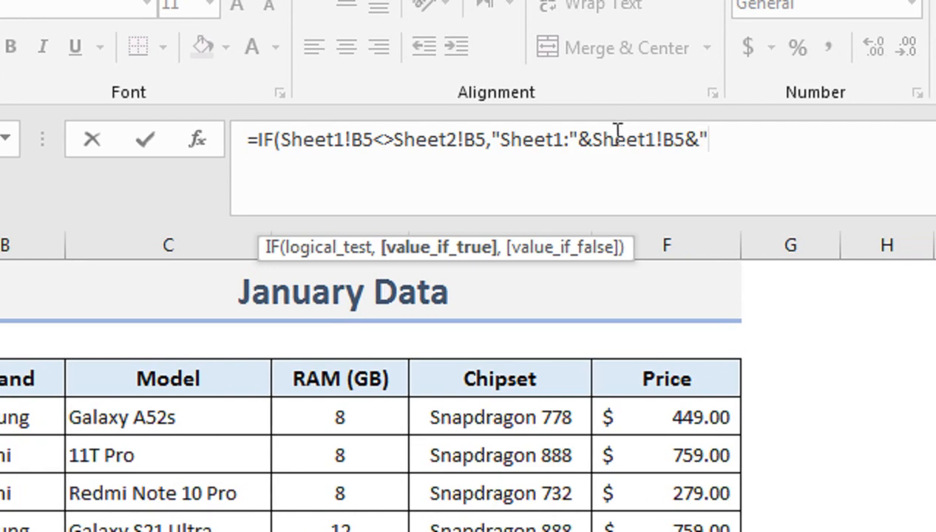
pyautogui.click(494, 140)
pyautogui.click(734, 142)
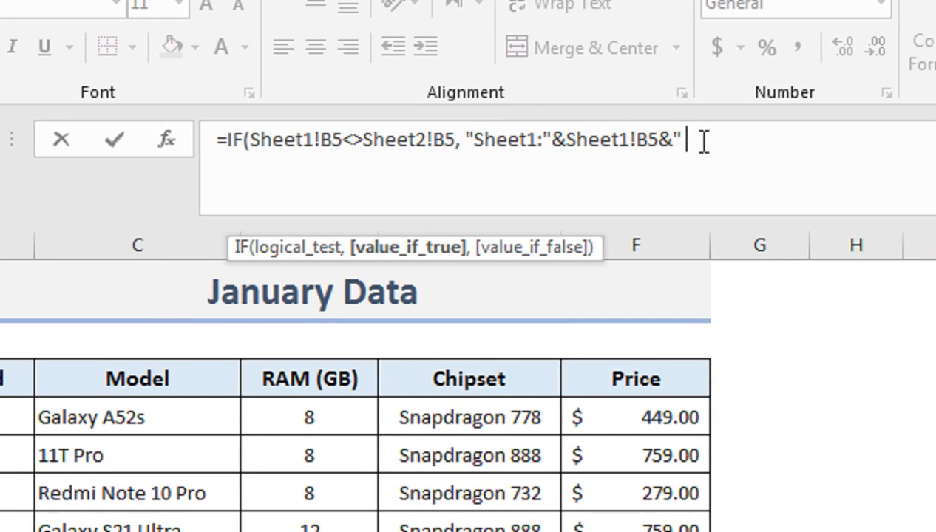
pyautogui.write('vs')
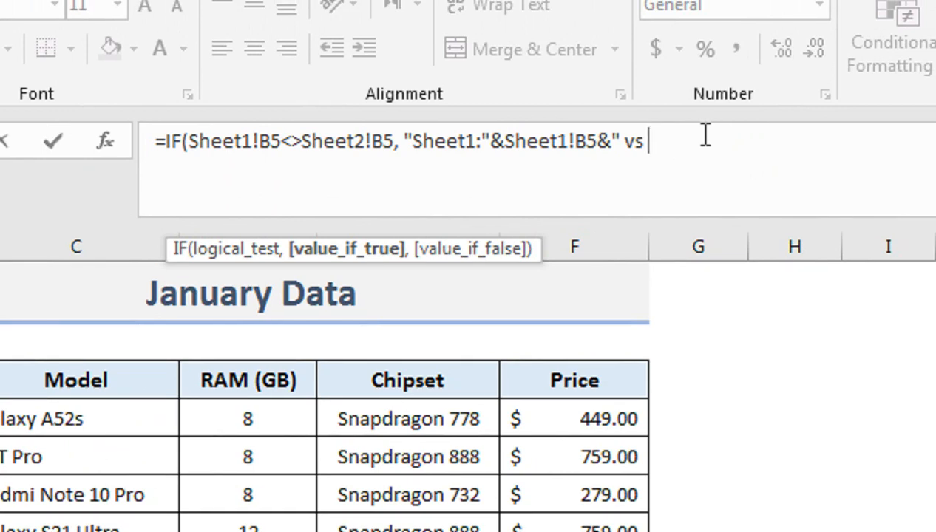
pyautogui.write('Sheet1')
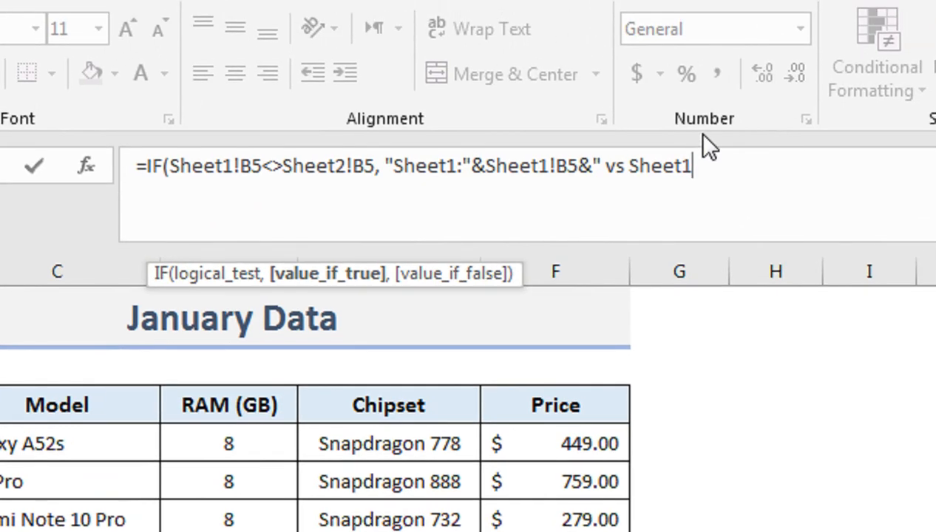
pyautogui.press('BackSpace')
pyautogui.write('2:"')
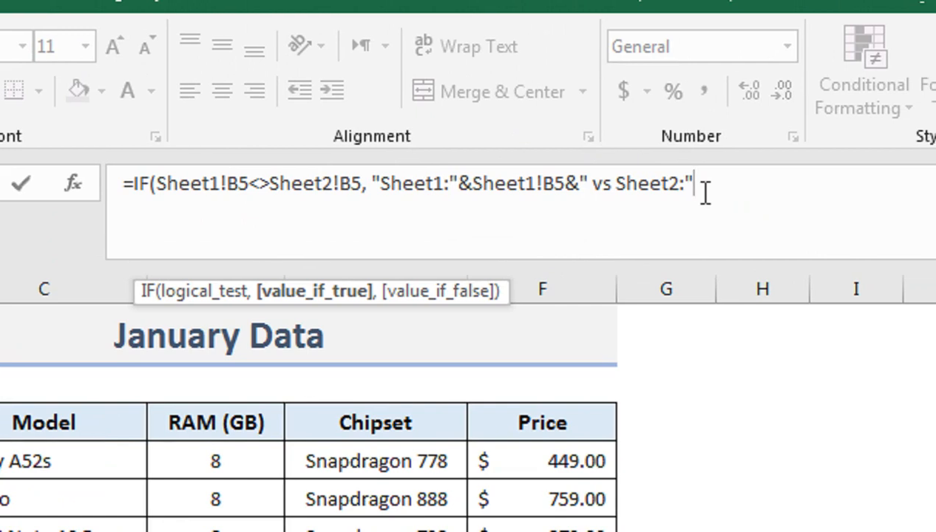
pyautogui.write('&')
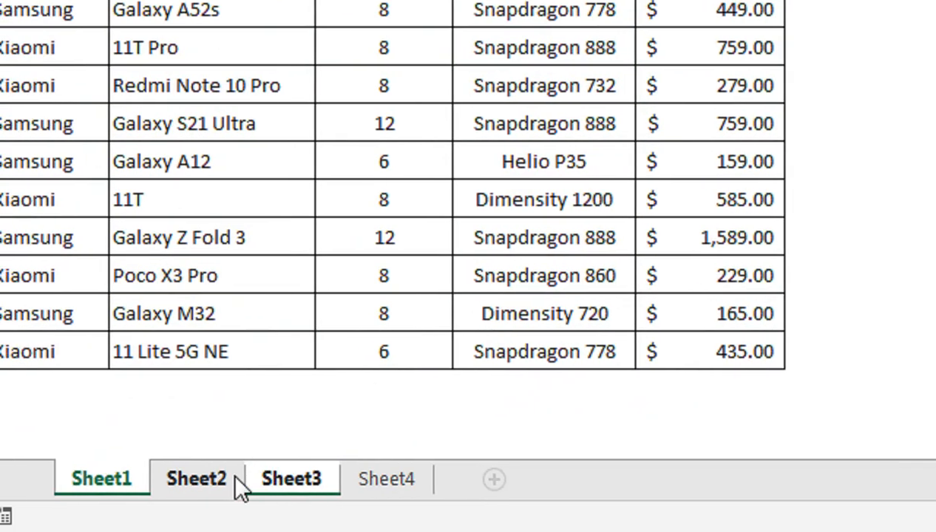
pyautogui.click(234, 476)
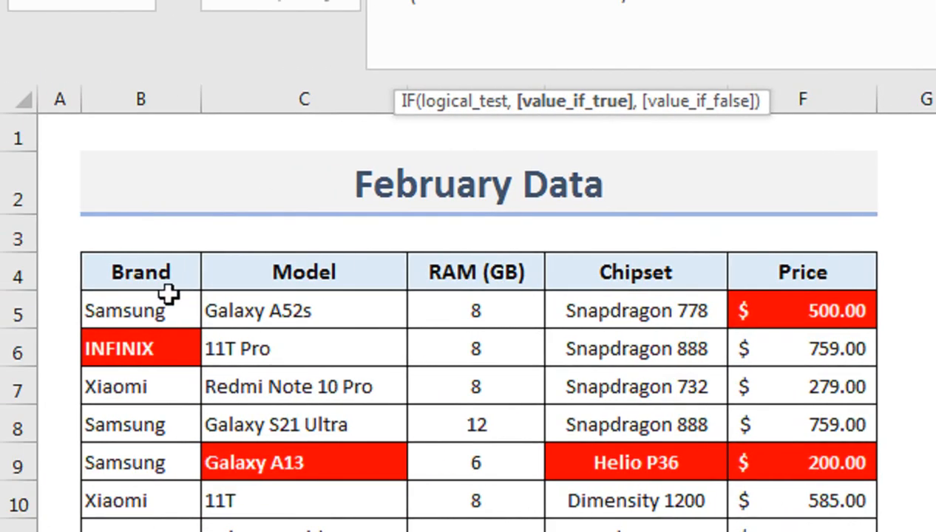
pyautogui.click(167, 299)
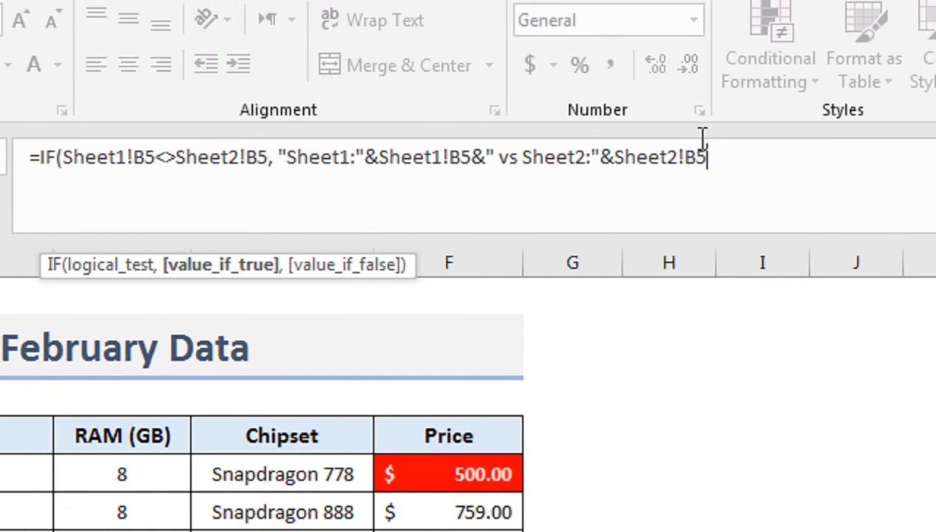
# Set the value-if-false argument to an empty string "", close the IF formula and enter it in A1
pyautogui.write(',')
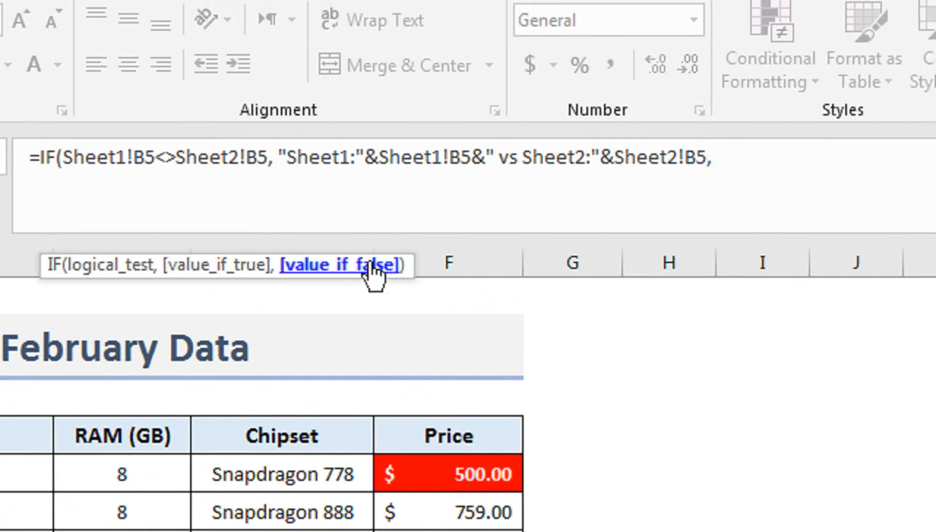
pyautogui.write('""')
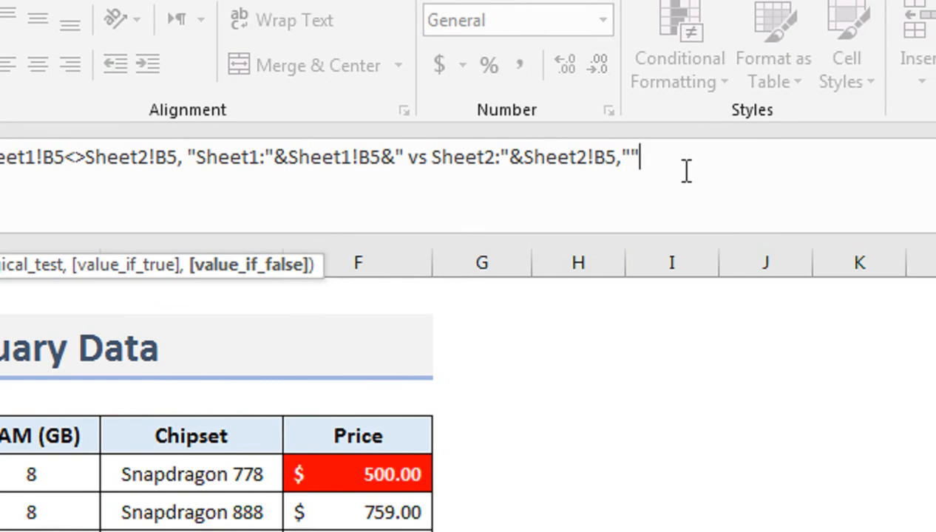
pyautogui.press('BackSpace')
pyautogui.press('BackSpace')
pyautogui.write(')')
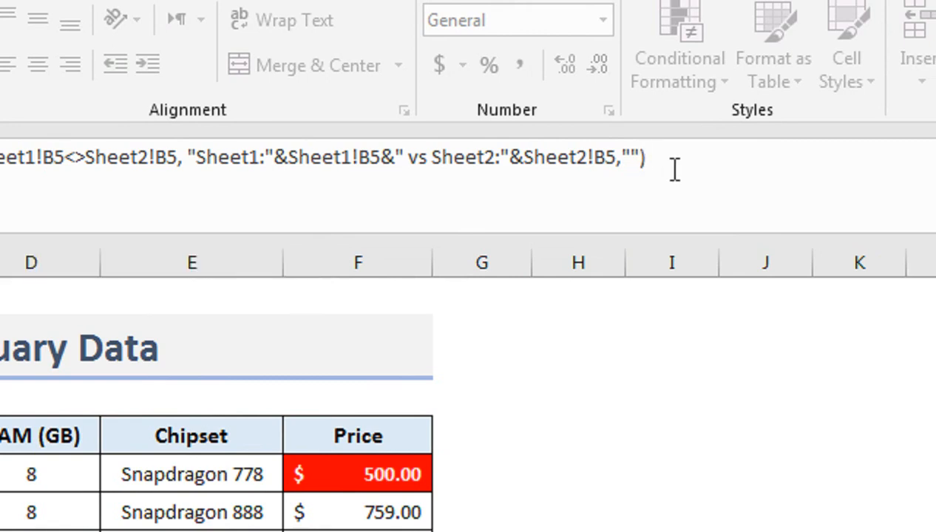
pyautogui.press('Return')
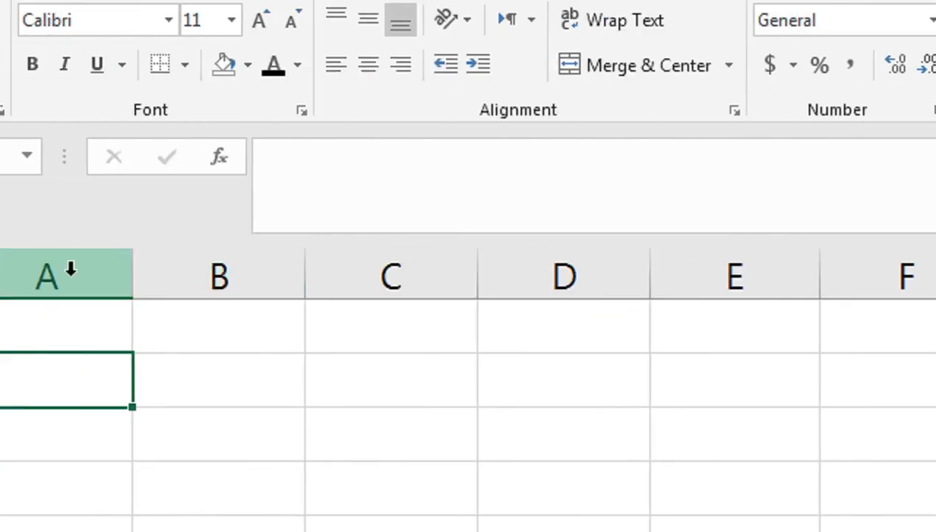
pyautogui.click(174, 313)
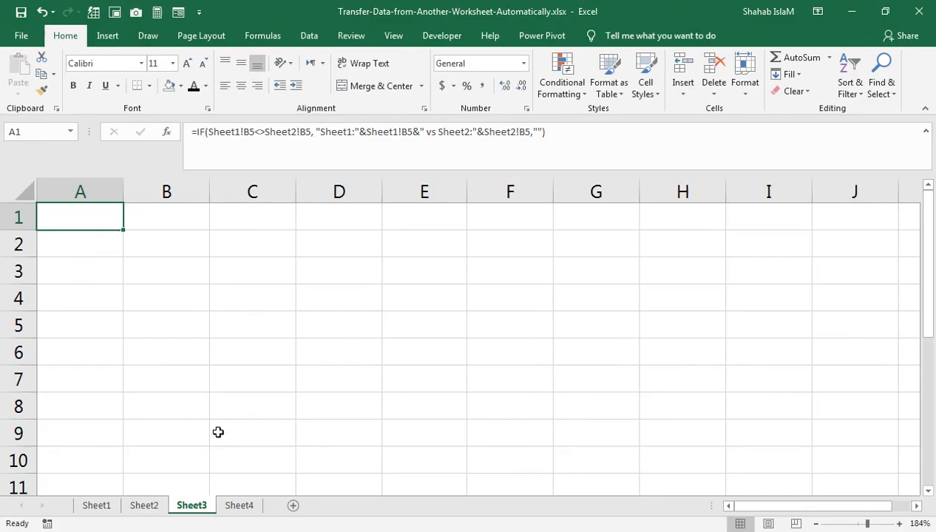
# Fill the IF formula on Sheet3 from A1 down column A to A13
pyautogui.click(164, 507)
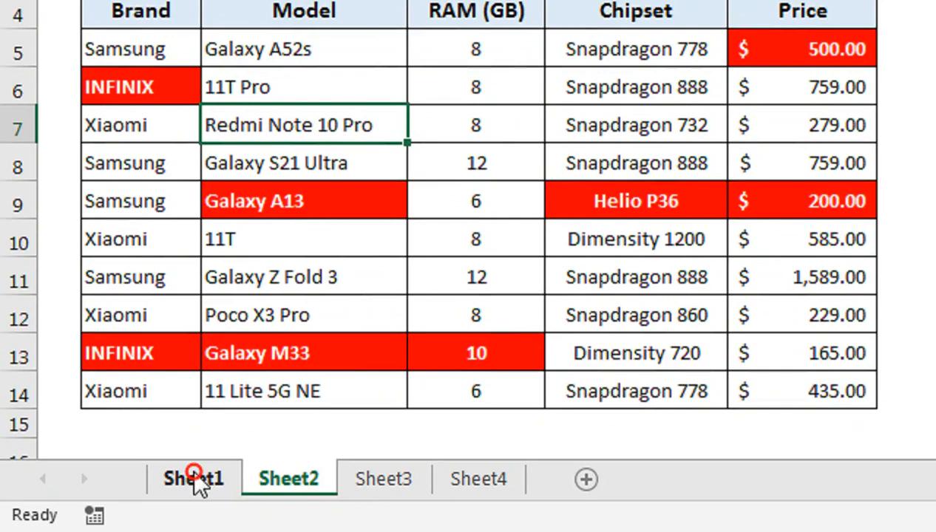
pyautogui.click(195, 479)
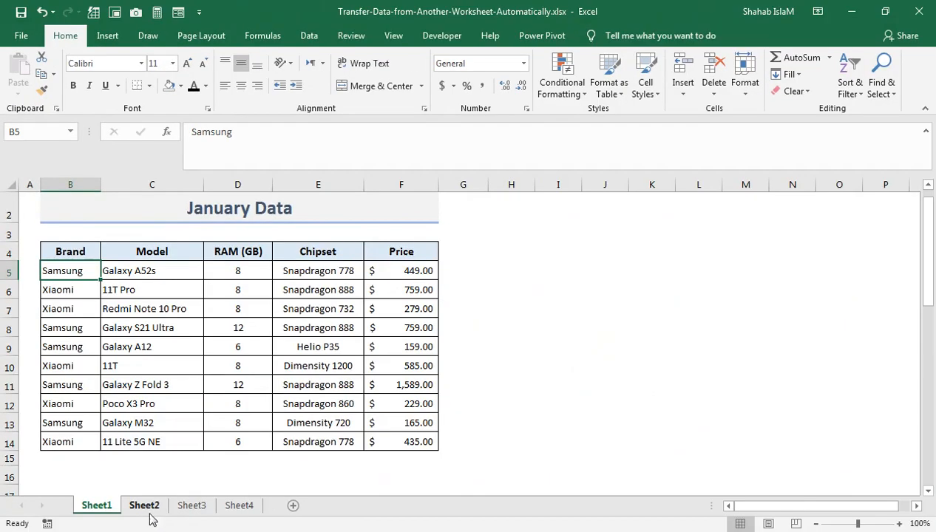
pyautogui.click(148, 505)
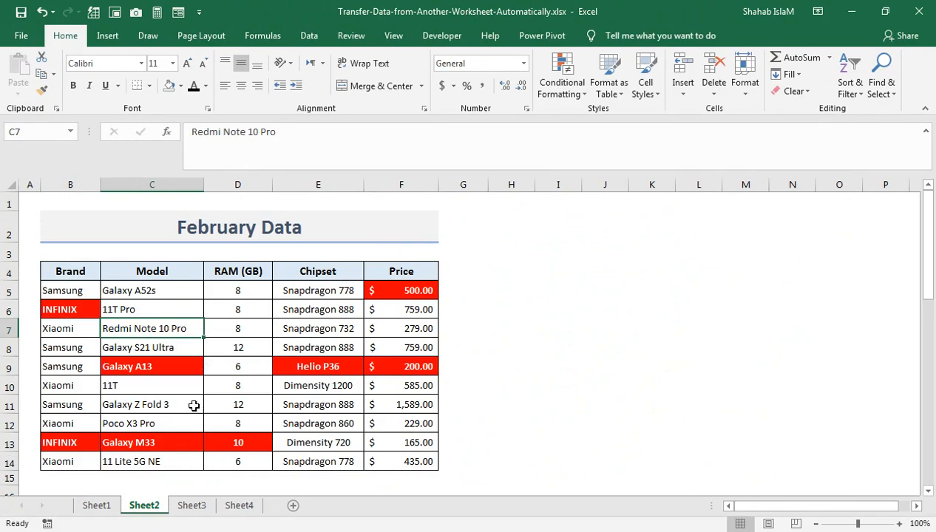
pyautogui.click(192, 504)
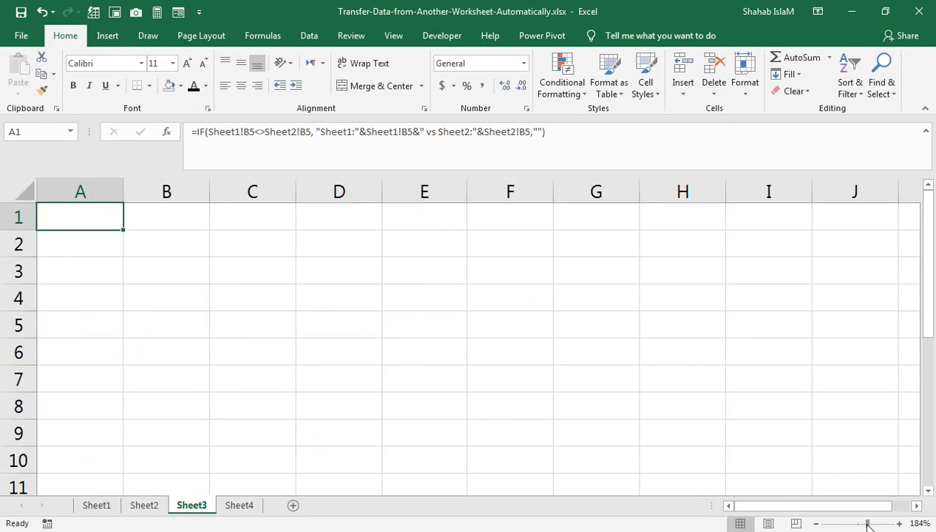
pyautogui.moveTo(866, 526); pyautogui.dragTo(864, 526)
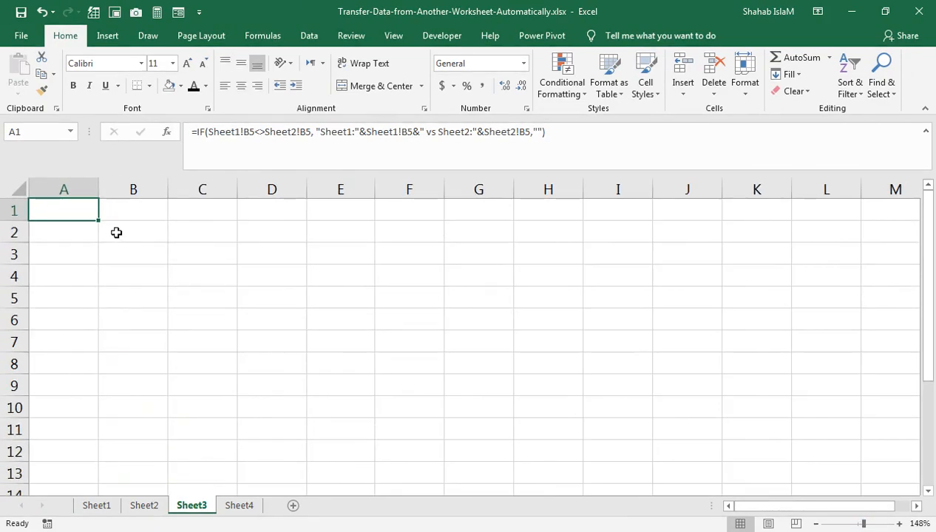
pyautogui.moveTo(99, 222); pyautogui.dragTo(110, 479)
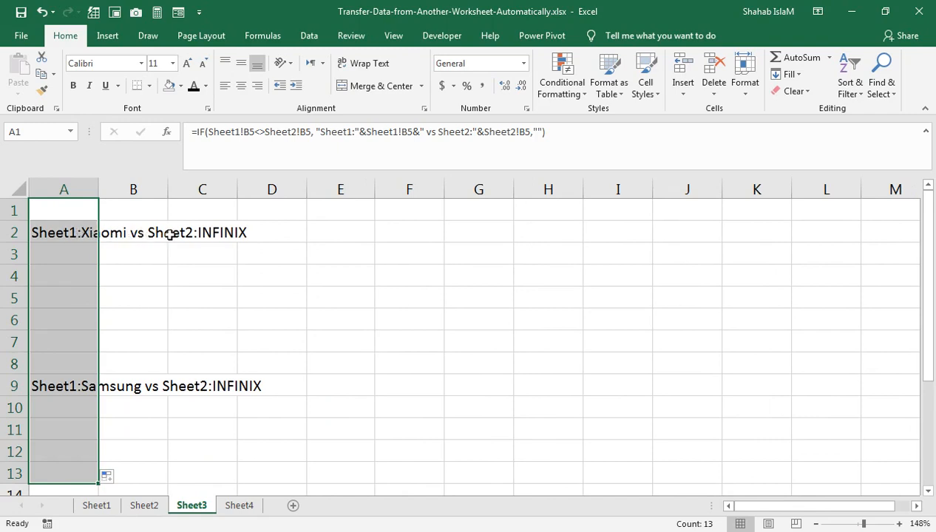
# Compare the Brand entries in row 6 of Sheet1 and Sheet2 to verify the difference listed on Sheet3
pyautogui.click(111, 507)
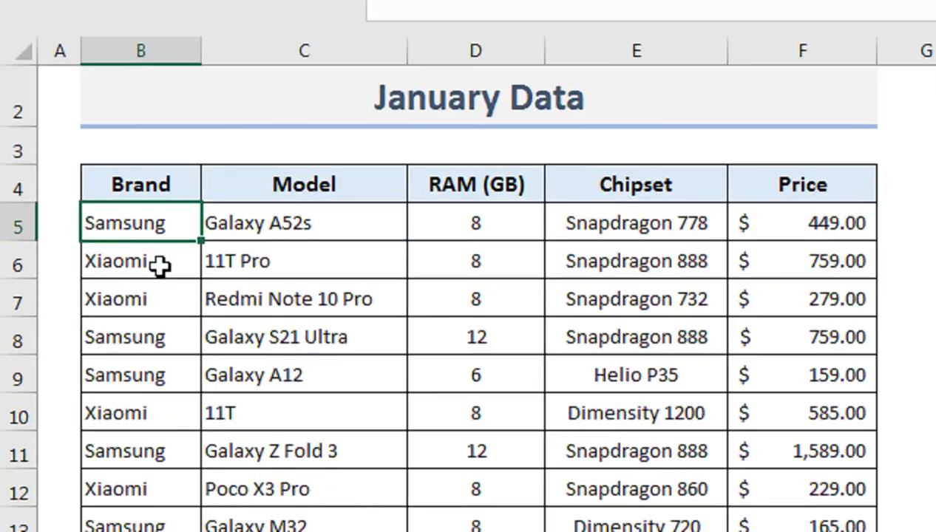
pyautogui.click(80, 293)
pyautogui.click(269, 481)
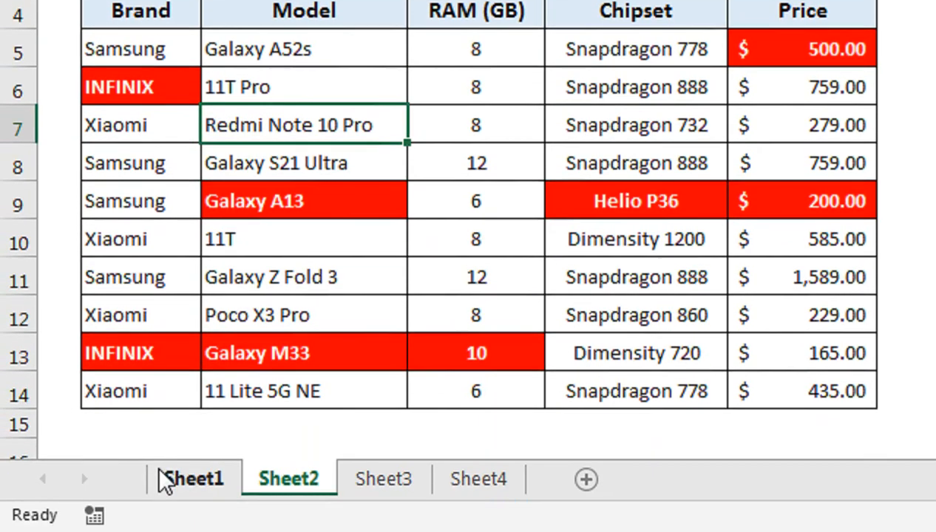
pyautogui.click(164, 477)
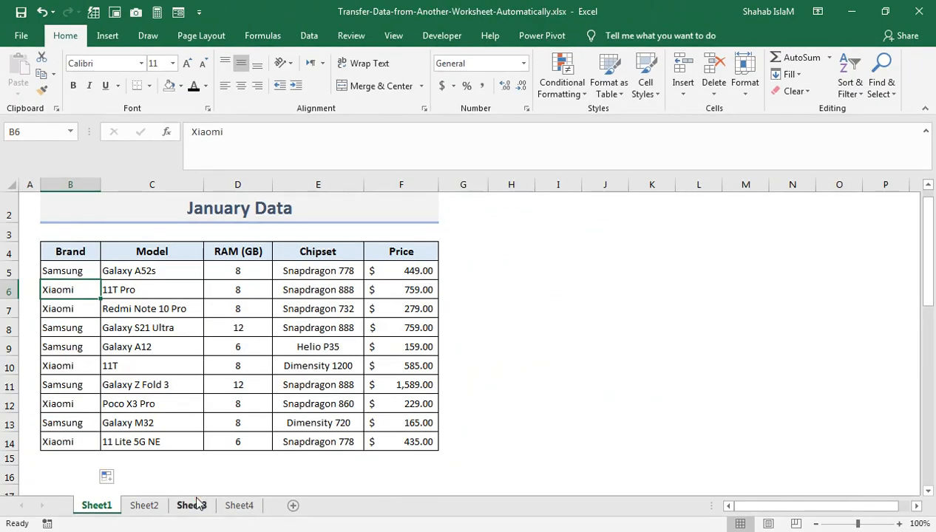
# Fill the IF formula on Sheet3 across from column A to column H and auto-fit the widths of columns E, D, B and A
pyautogui.click(191, 506)
pyautogui.moveTo(99, 483); pyautogui.dragTo(567, 455)
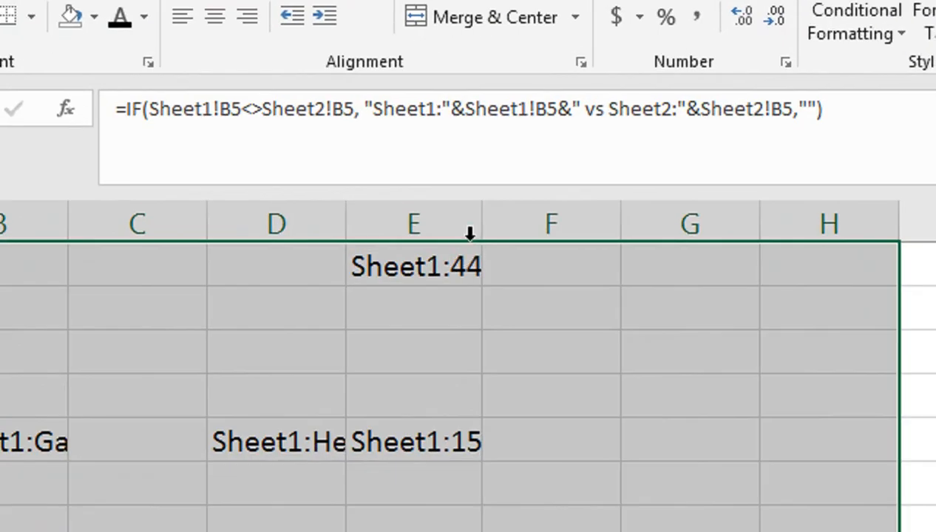
pyautogui.doubleClick(480, 226)
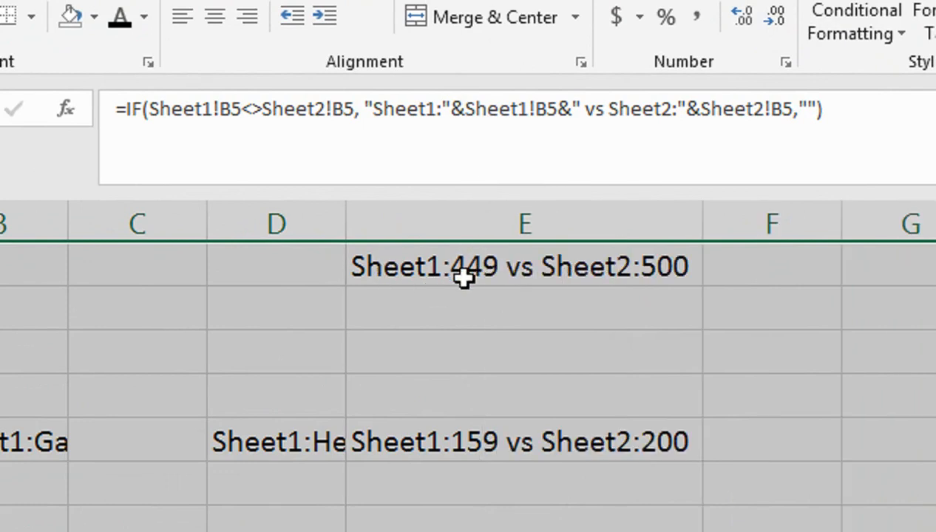
pyautogui.doubleClick(348, 223)
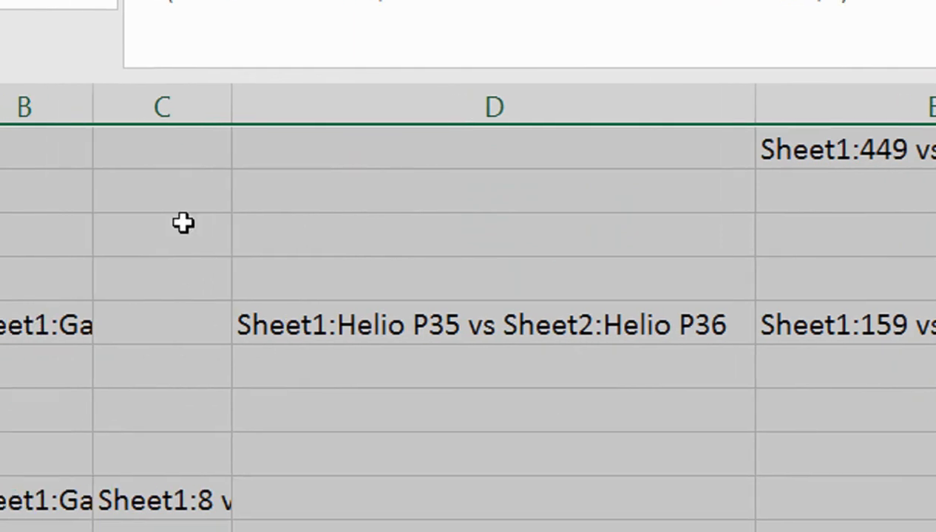
pyautogui.click(64, 216)
pyautogui.doubleClick(207, 127)
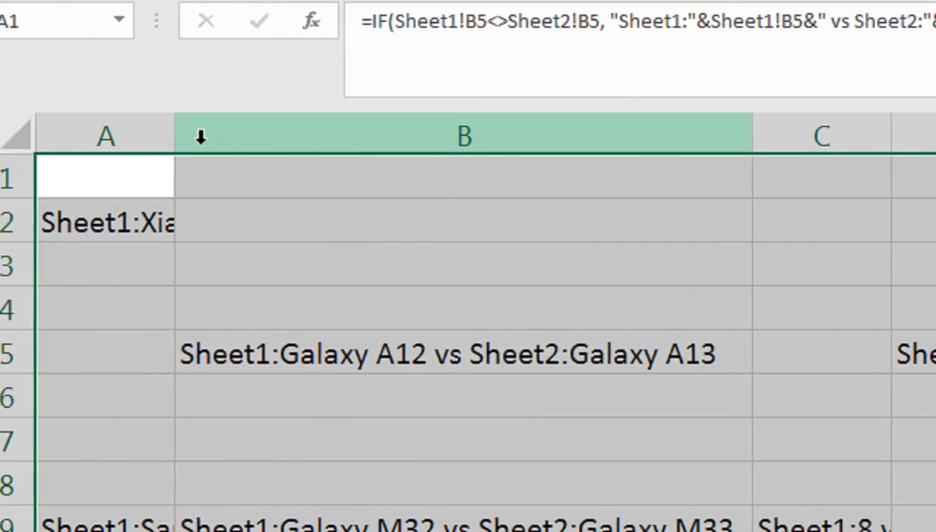
pyautogui.doubleClick(195, 137)
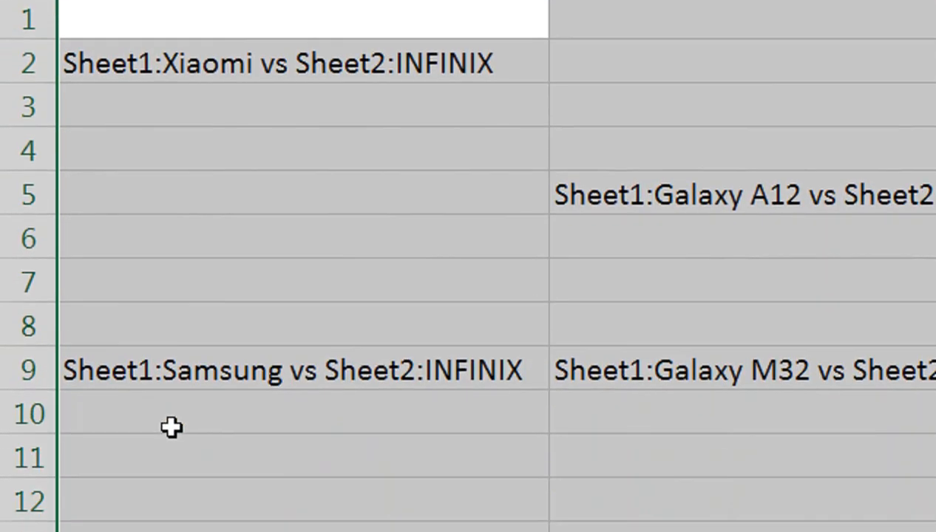
# Review the differences listed on Sheet3 and check them against the January data on Sheet1 and February data on Sheet2
pyautogui.hscroll(5, 172, 399)
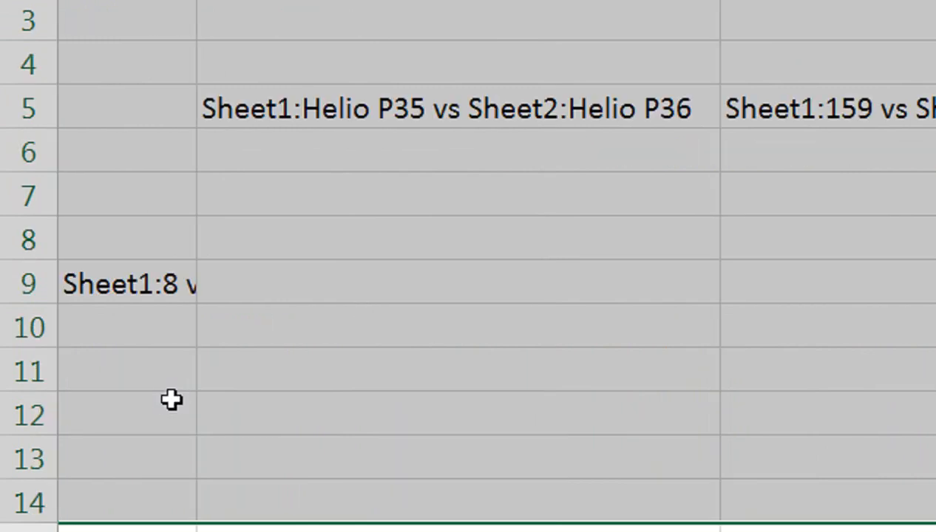
pyautogui.hscroll(-5, 79, 370)
pyautogui.click(6, 362)
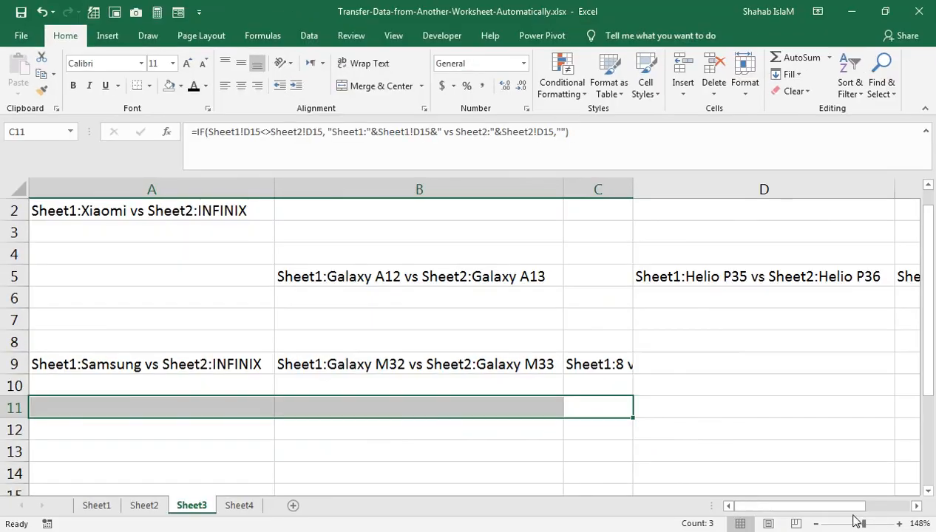
pyautogui.moveTo(856, 521); pyautogui.dragTo(851, 522)
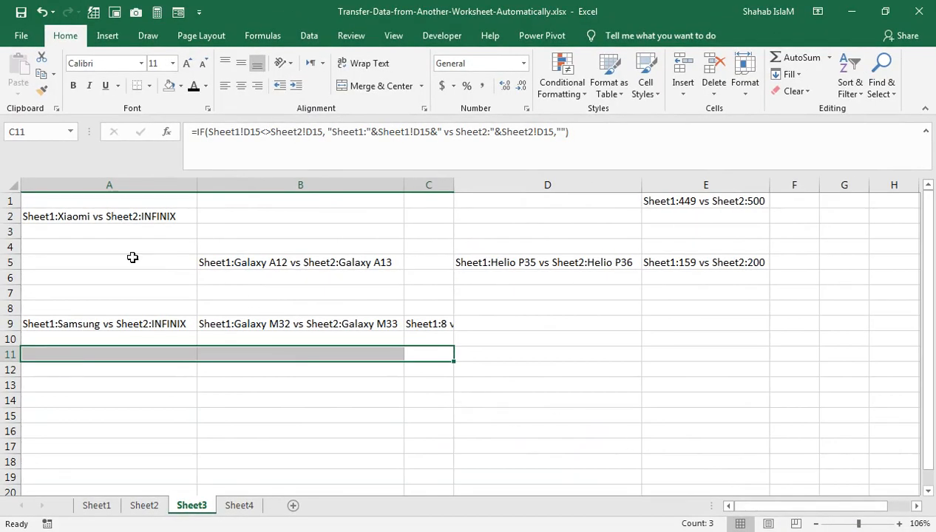
pyautogui.click(105, 505)
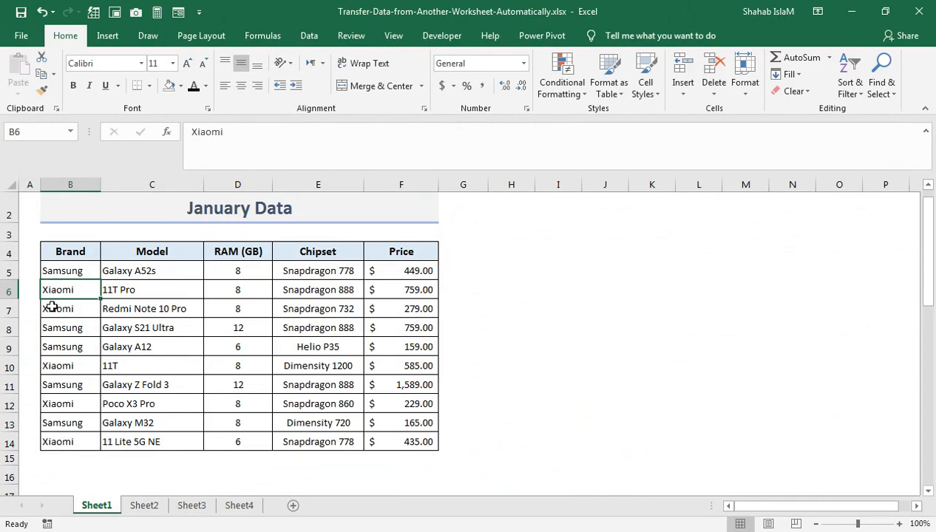
pyautogui.click(144, 505)
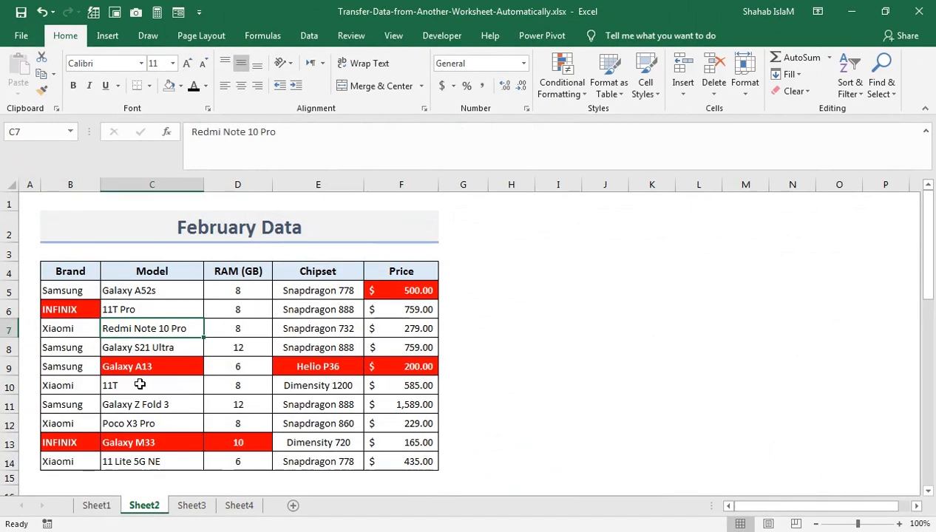
pyautogui.click(191, 506)
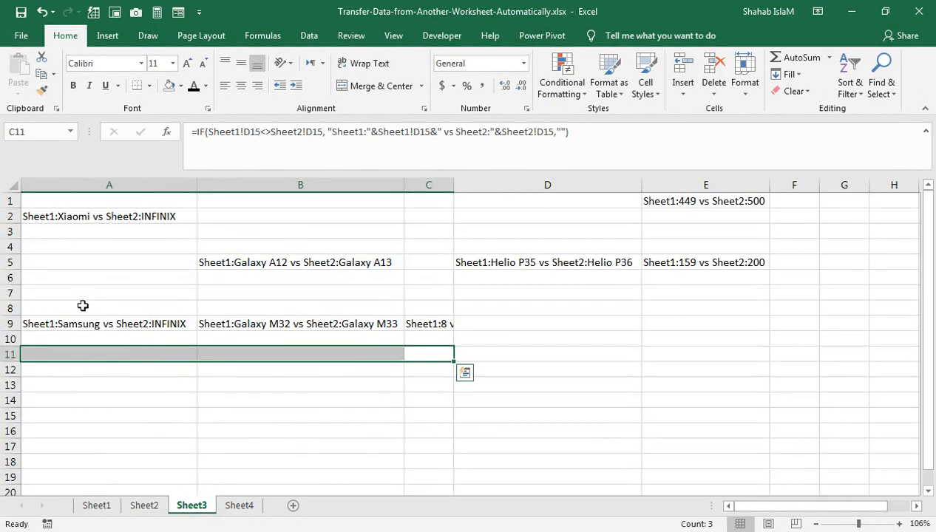
# Fill the IF formula from A1 on Sheet3 again across the range A1:E15
pyautogui.moveTo(87, 333); pyautogui.dragTo(83, 66)
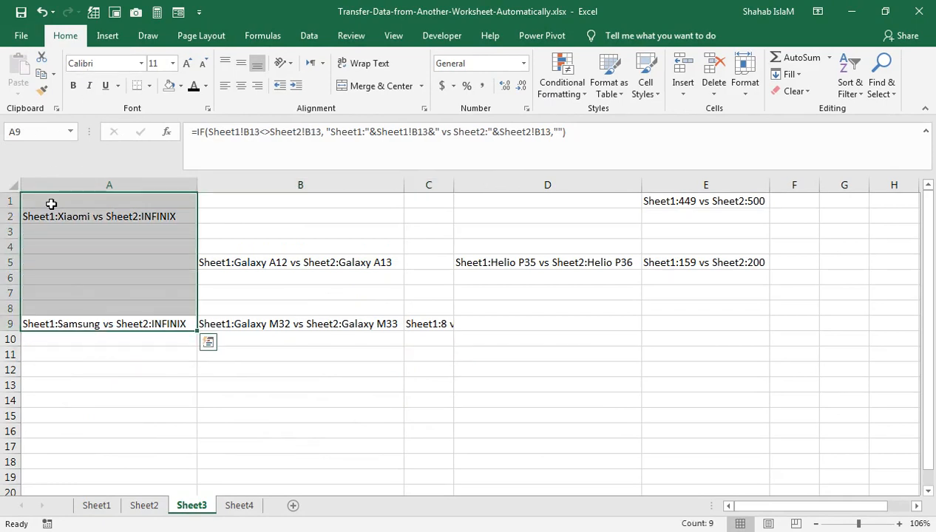
pyautogui.click(50, 201)
pyautogui.moveTo(198, 209); pyautogui.dragTo(721, 433)
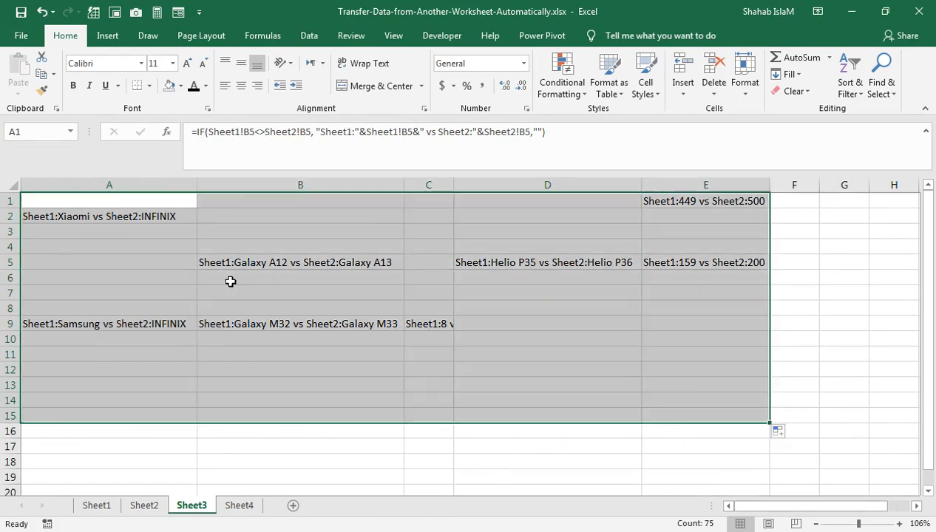
# Auto-fit the column widths of the whole Sheet3 so the RAM differences in column C fit their cells
pyautogui.click(5, 181)
pyautogui.click(198, 185)
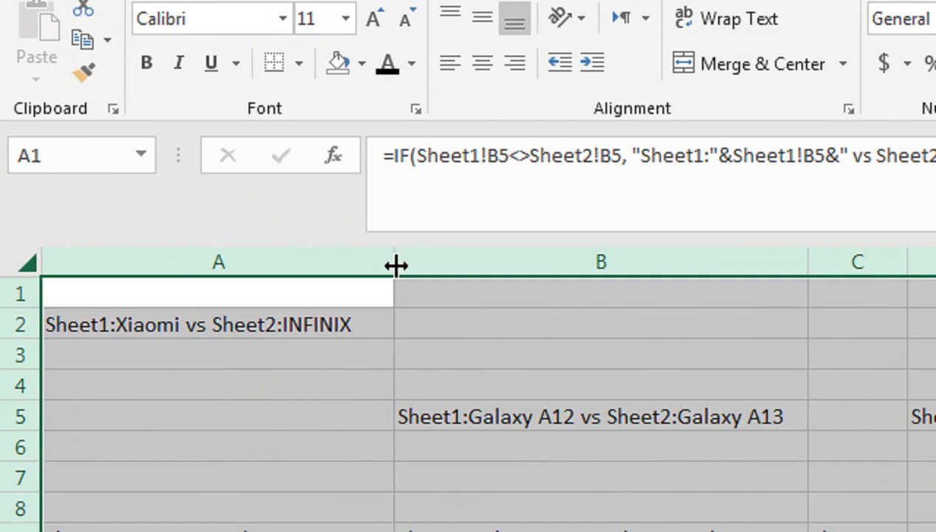
pyautogui.doubleClick(907, 262)
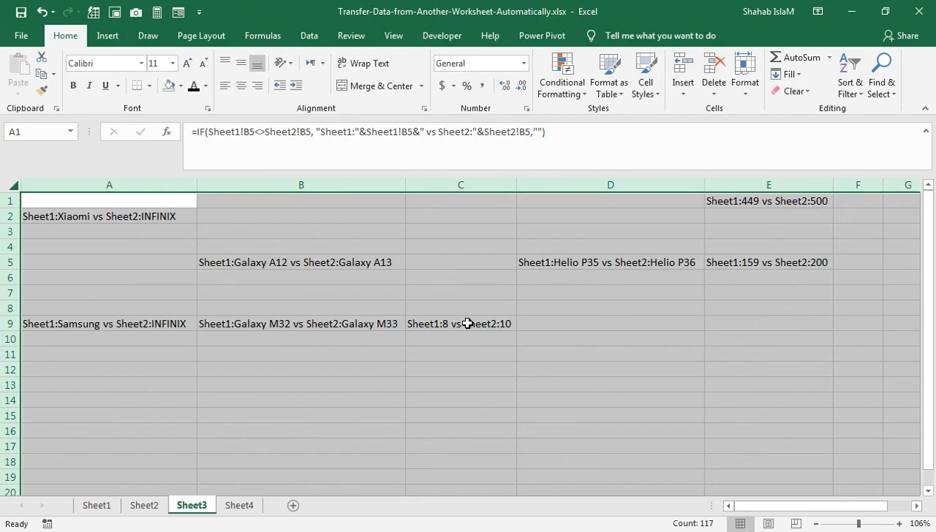
pyautogui.click(467, 323)
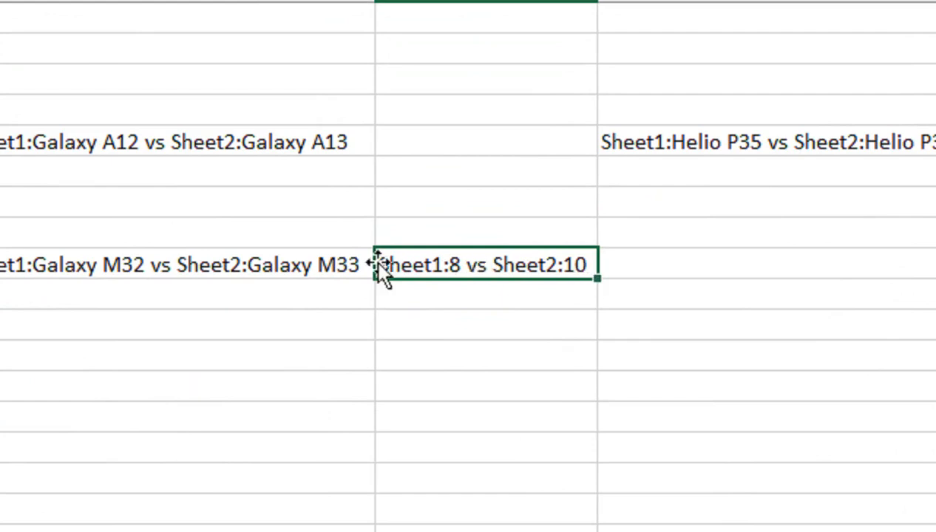
pyautogui.click(264, 271)
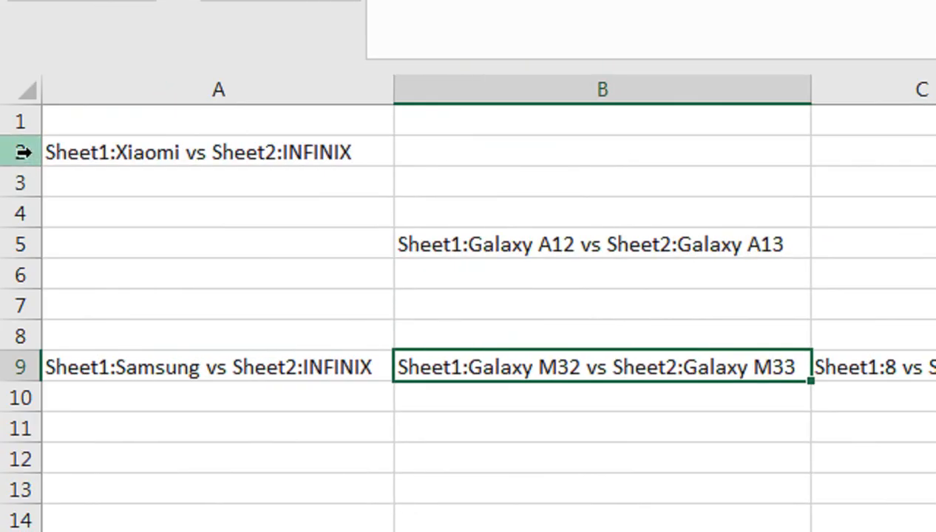
# Insert an empty row above row 1 on Sheet3 and roughly double its height for a header
pyautogui.rightClick(18, 129)
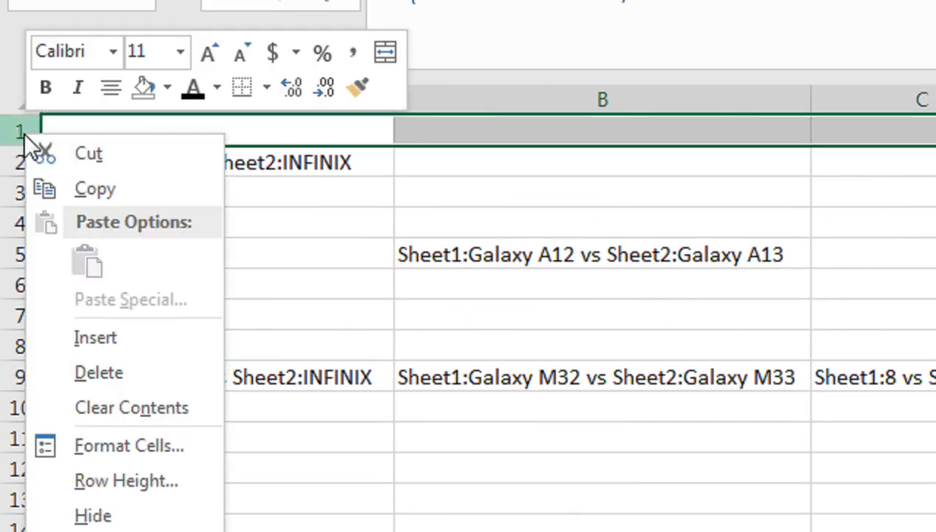
pyautogui.click(66, 336)
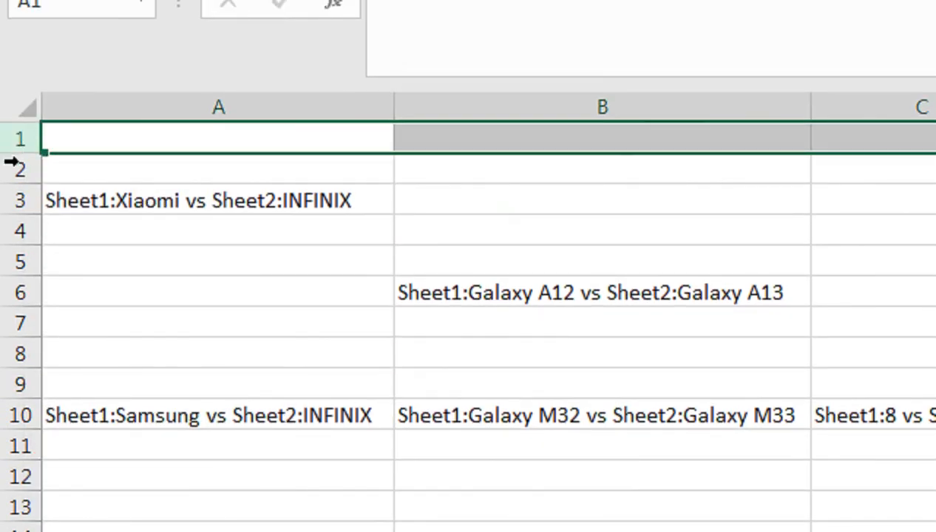
pyautogui.click(5, 157)
pyautogui.click(15, 133)
pyautogui.moveTo(18, 152); pyautogui.dragTo(29, 183)
pyautogui.click(148, 157)
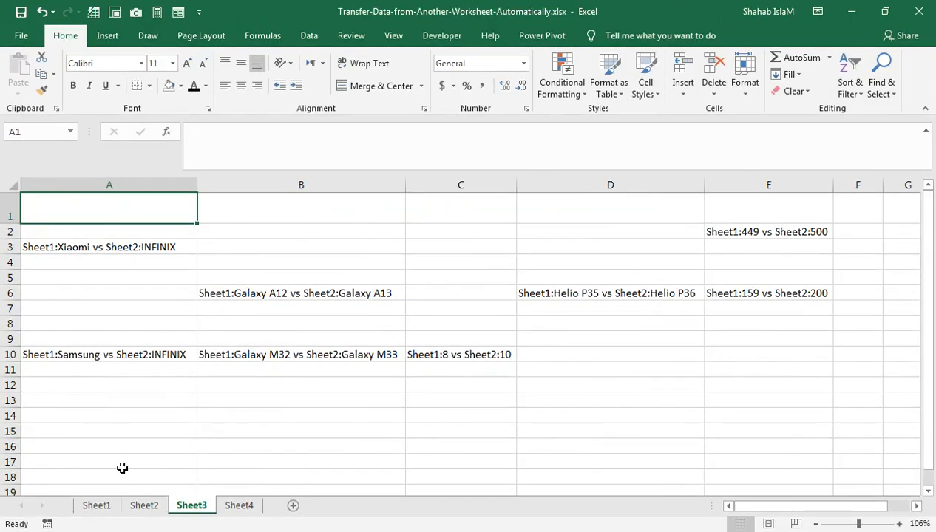
# Copy the header cells B4:F4, Brand through Price, from Sheet2 and paste them into A1:E1 on Sheet3
pyautogui.click(144, 505)
pyautogui.moveTo(78, 265); pyautogui.dragTo(367, 277)
pyautogui.hotkey('ctrl', 'c')
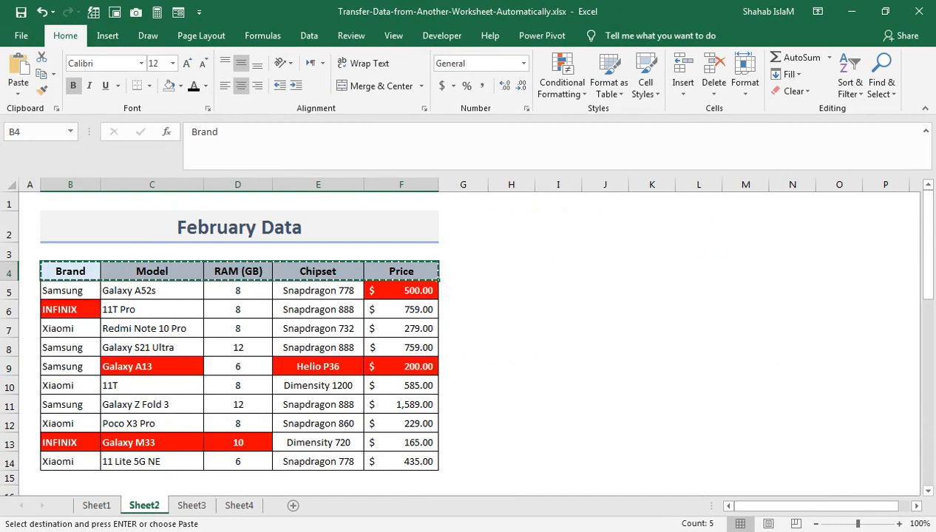
pyautogui.click(171, 504)
pyautogui.hotkey('ctrl', 'v')
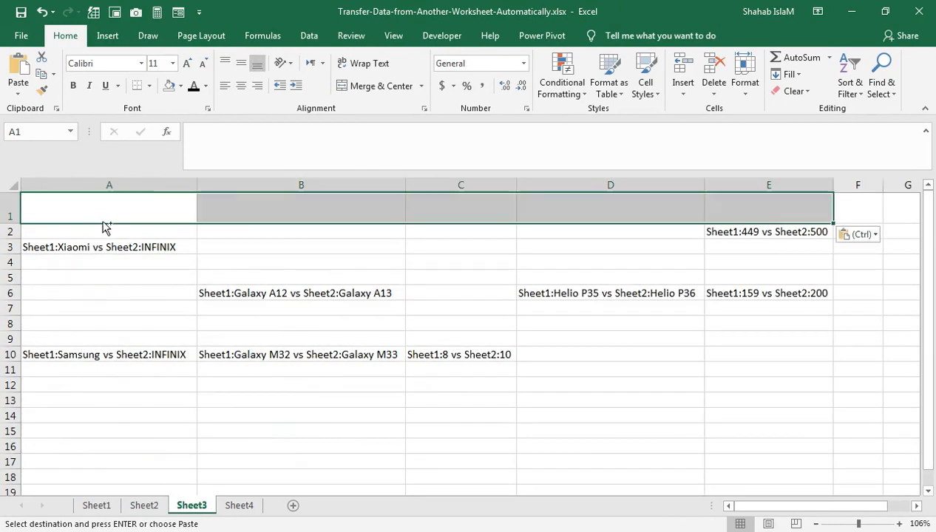
pyautogui.click(433, 243)
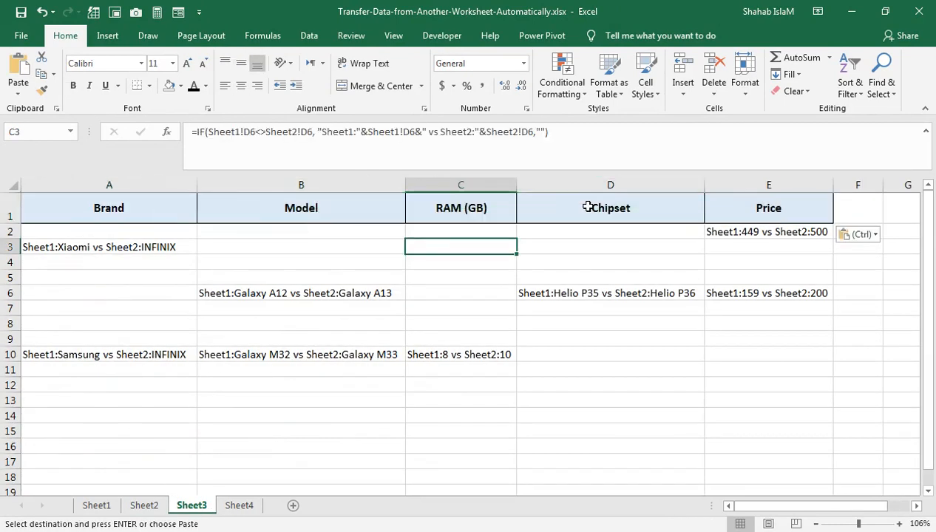